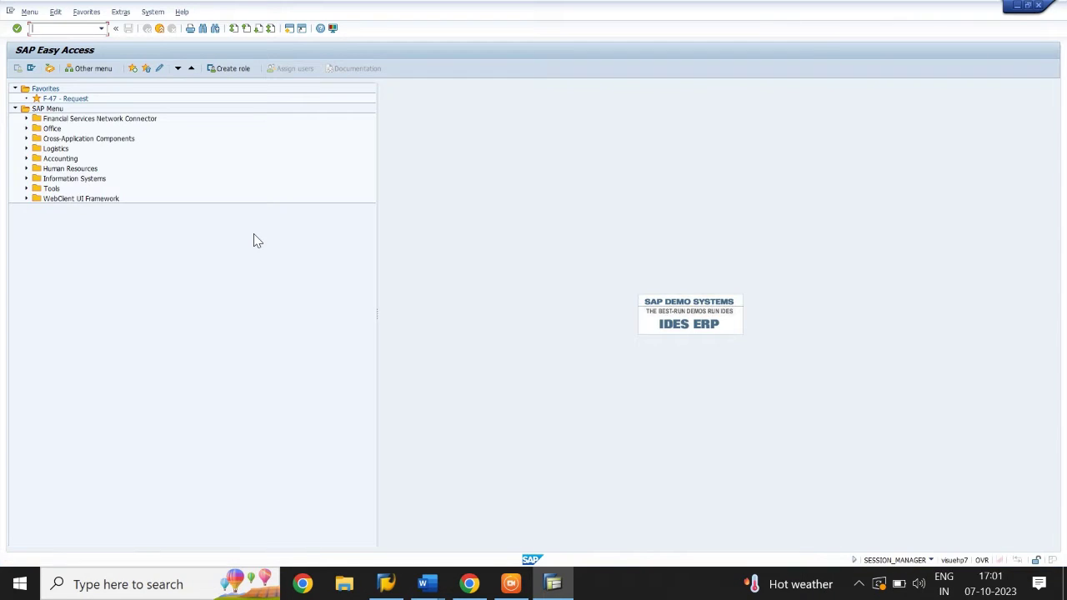
Open transaction FS00 and examine CASH A/C under CURRENT ASSETS, including its description, control data and create/bank/interest settings.
text(FS00)
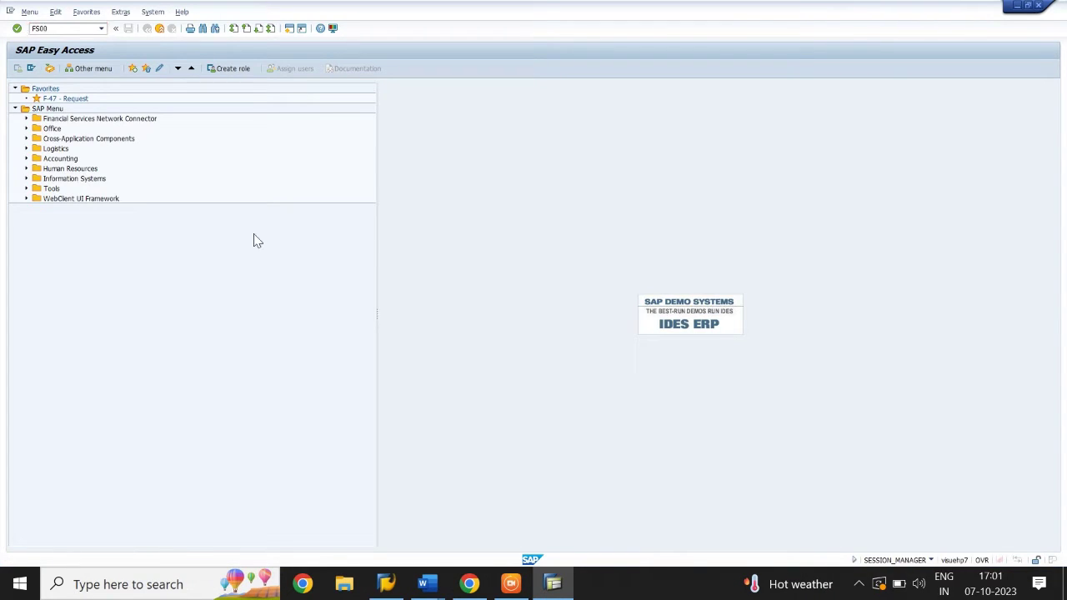
key(Return)
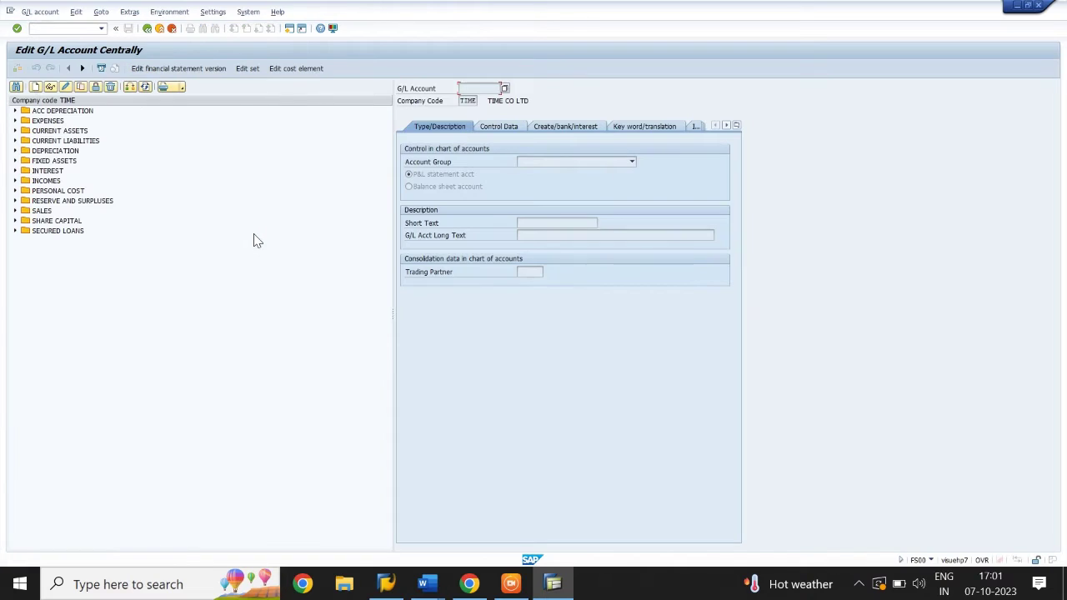
click(15, 132)
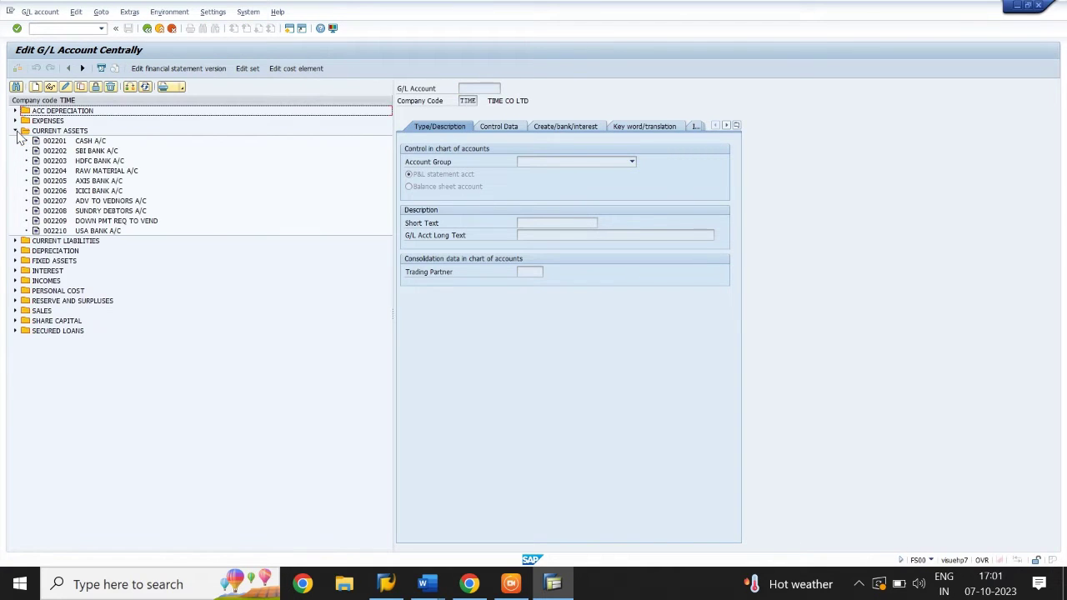
double_click(92, 141)
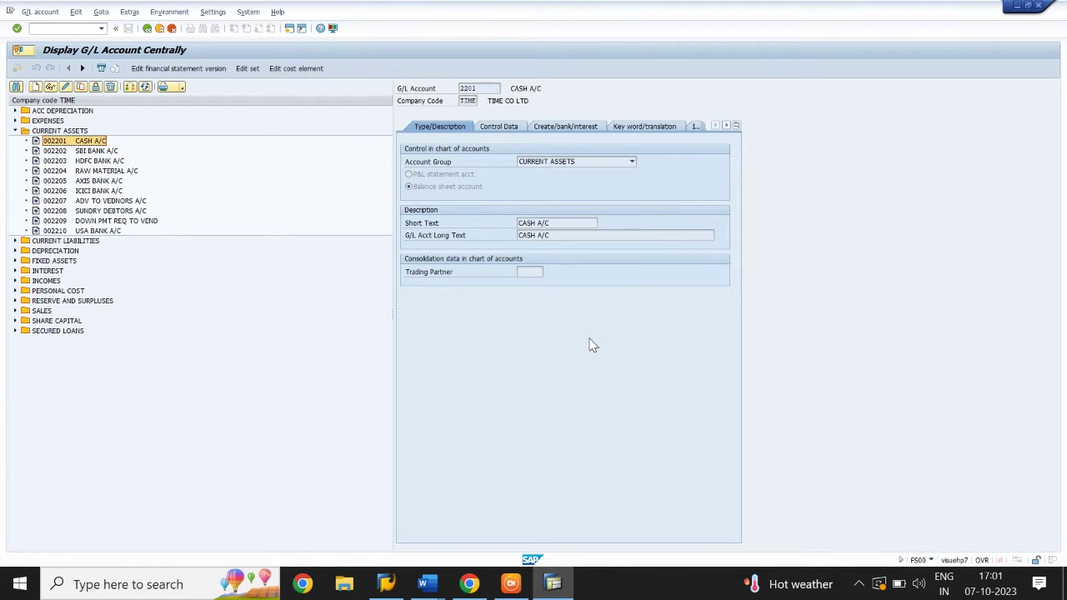
click(503, 126)
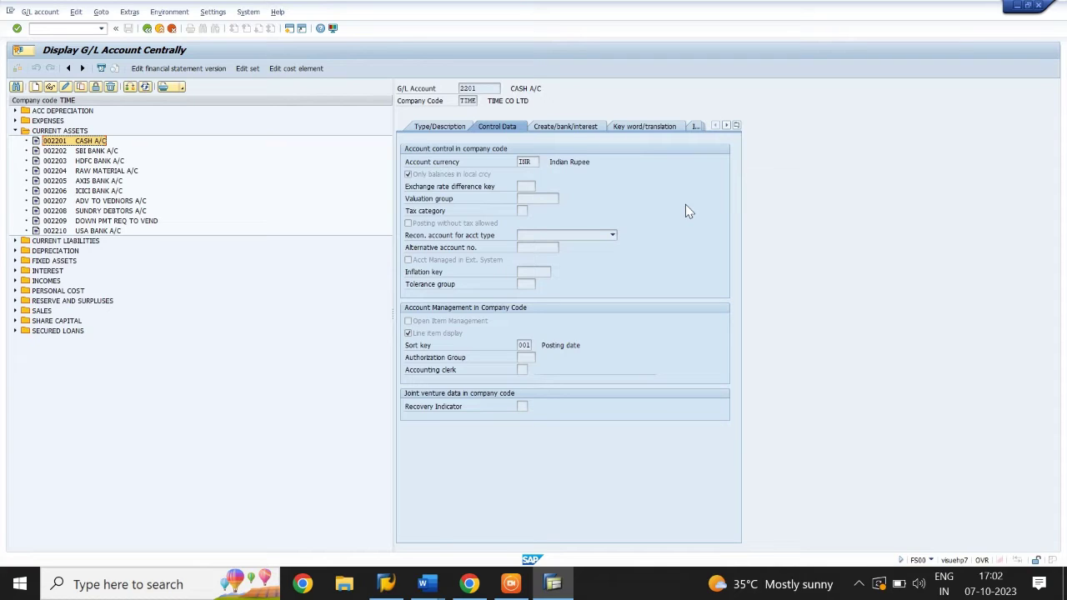
click(565, 130)
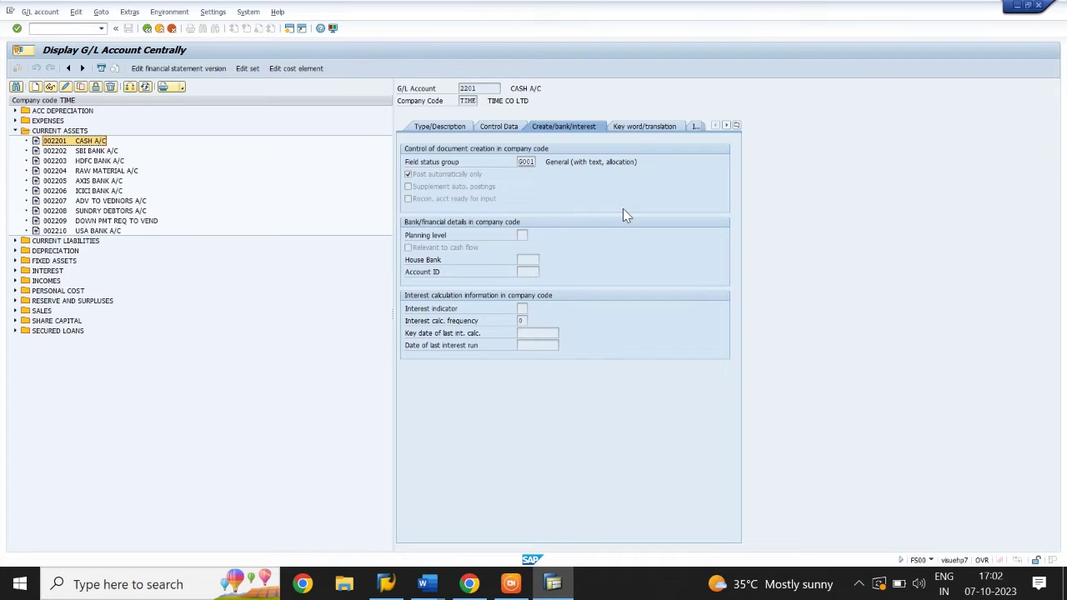
Turn off Post automatically only for the CASH A/C general ledger account and save it, accepting the warnings.
click(67, 89)
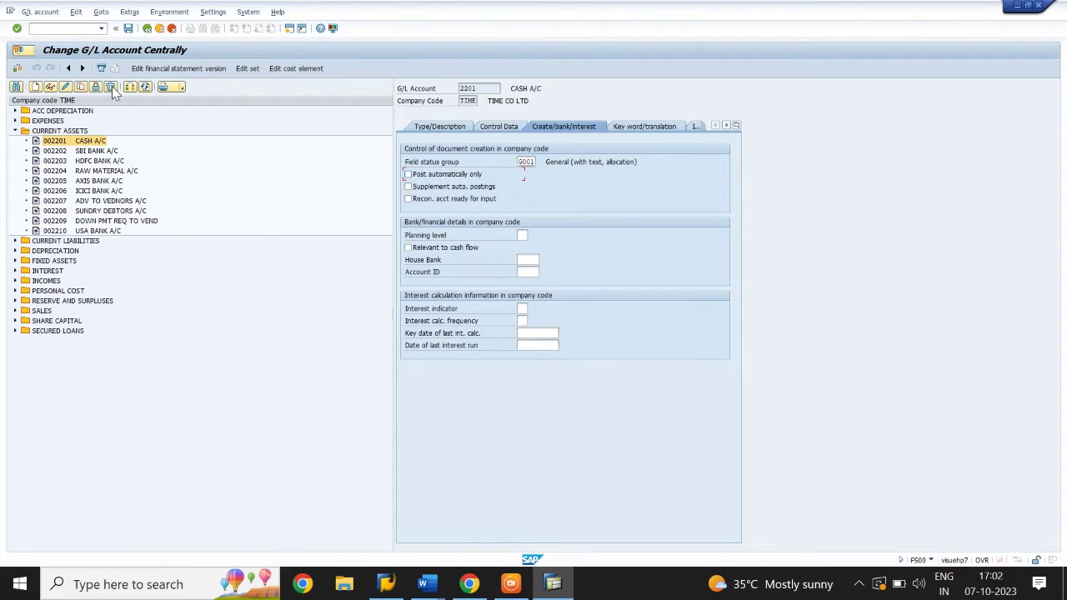
click(130, 30)
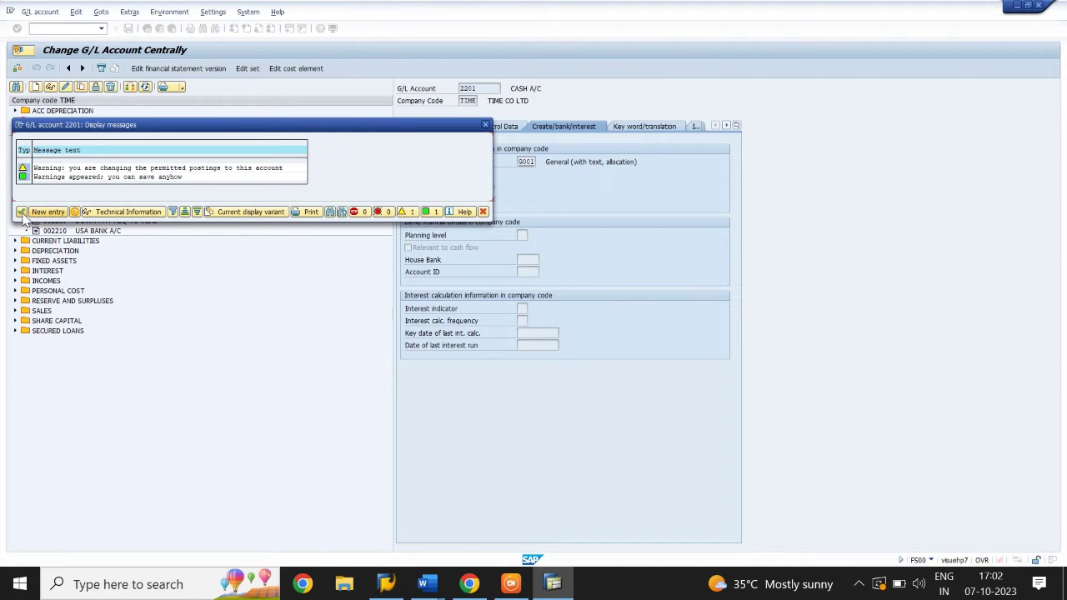
click(21, 211)
click(436, 129)
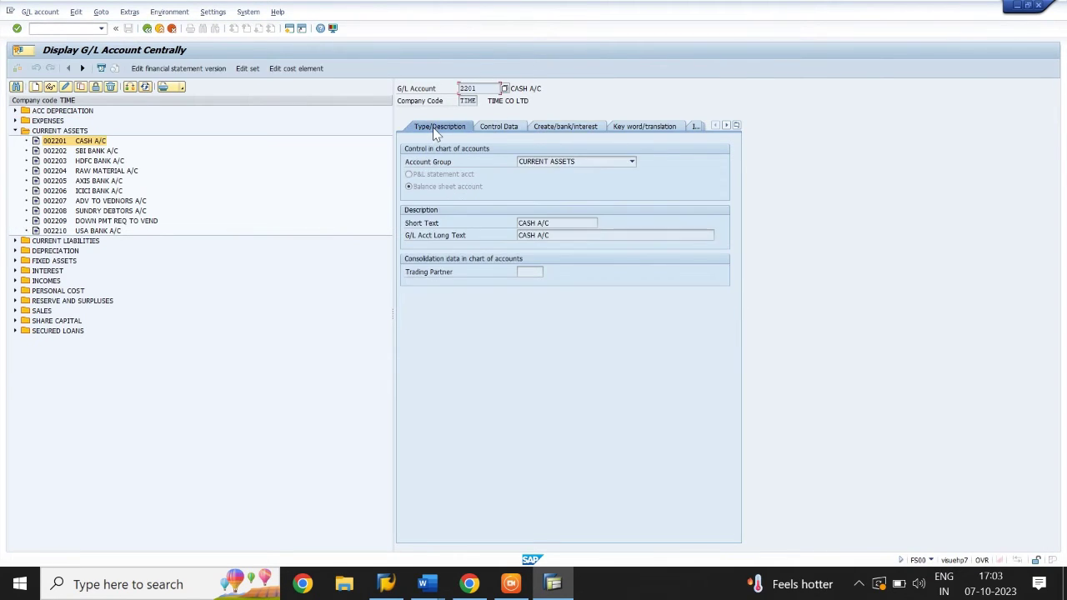
Examine the HDFC BANK A/C general ledger account's description, control data and create/bank/interest settings.
double_click(100, 163)
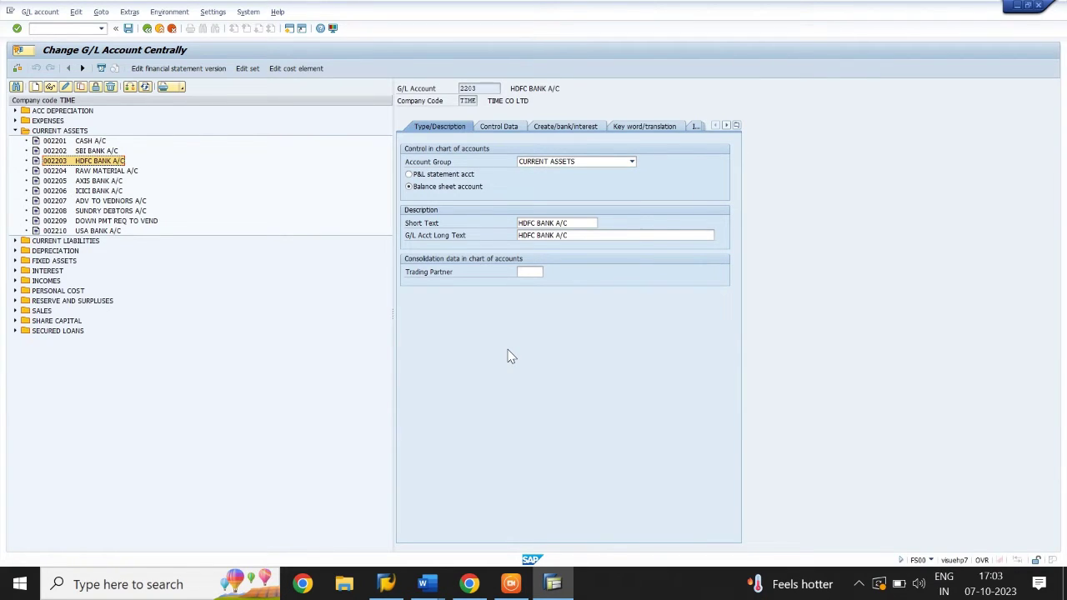
click(497, 126)
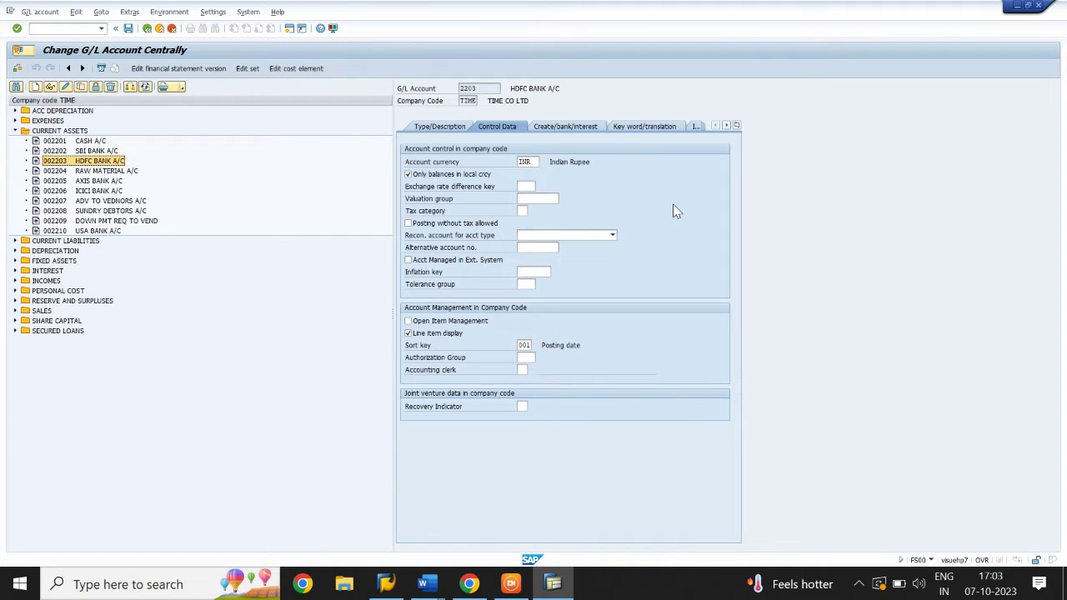
click(576, 125)
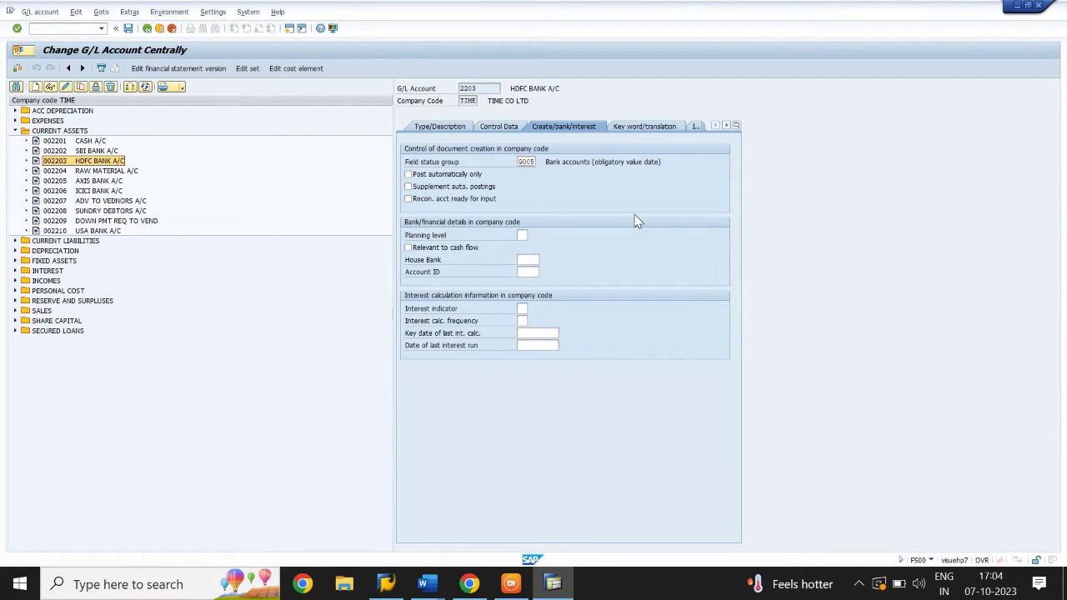
click(439, 126)
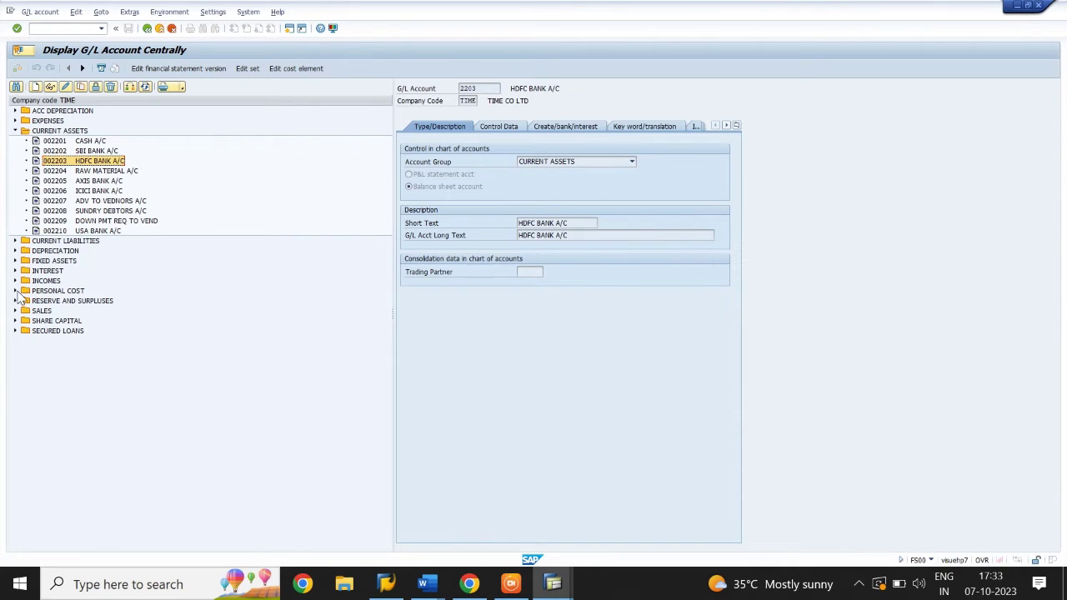
Examine SALARY A/C under PERSONAL COST, including its description, control data and create/bank/interest settings.
click(15, 290)
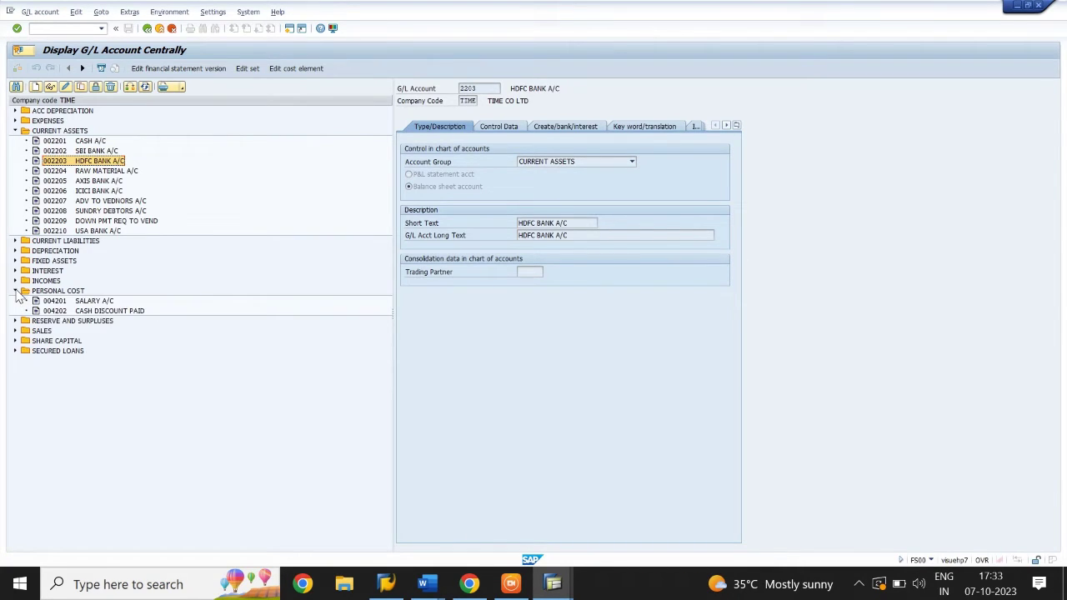
double_click(91, 305)
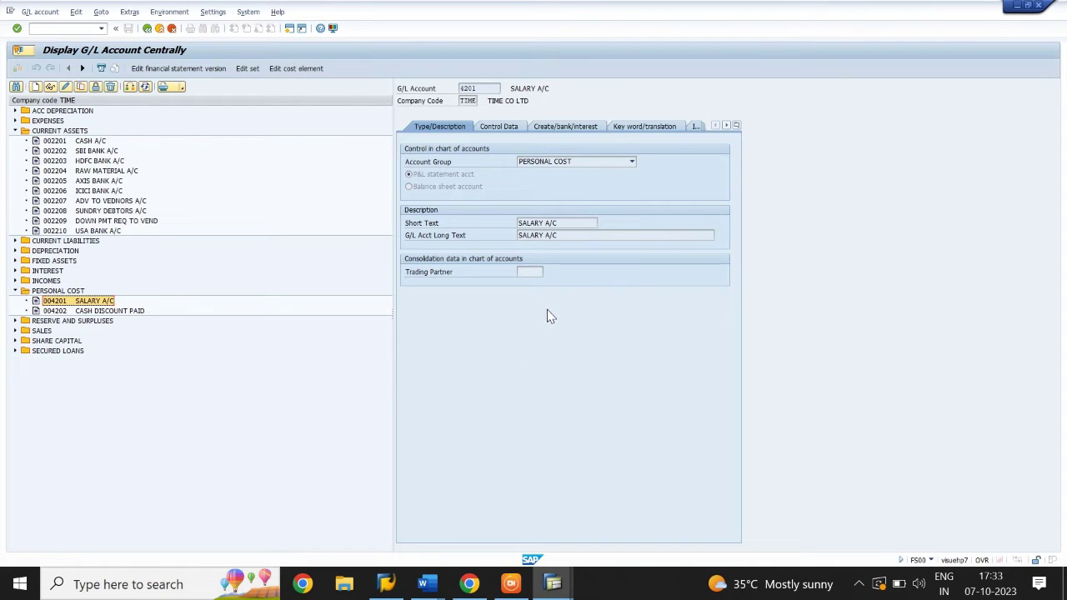
click(502, 129)
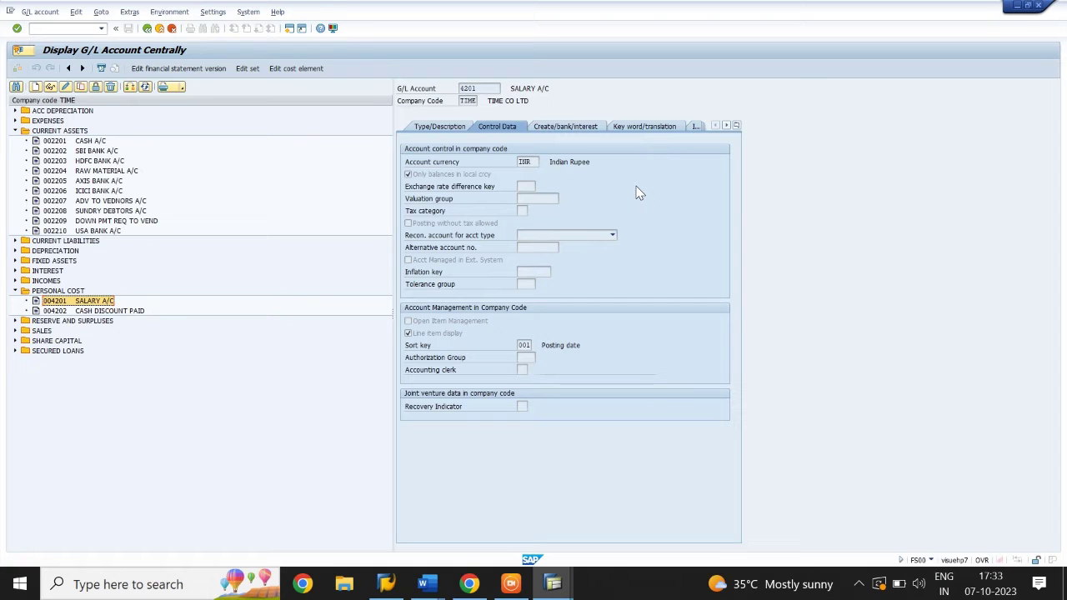
click(583, 131)
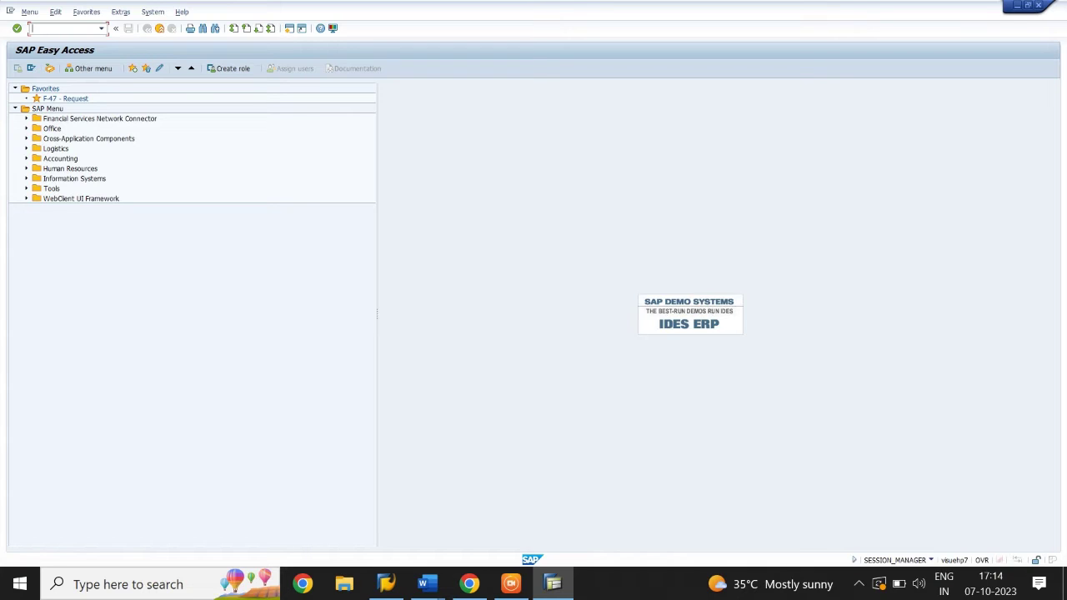
Open transaction F-65 to park a document and set the document date to 07.10.2023.
text(FI)
text(65)
key(Return)
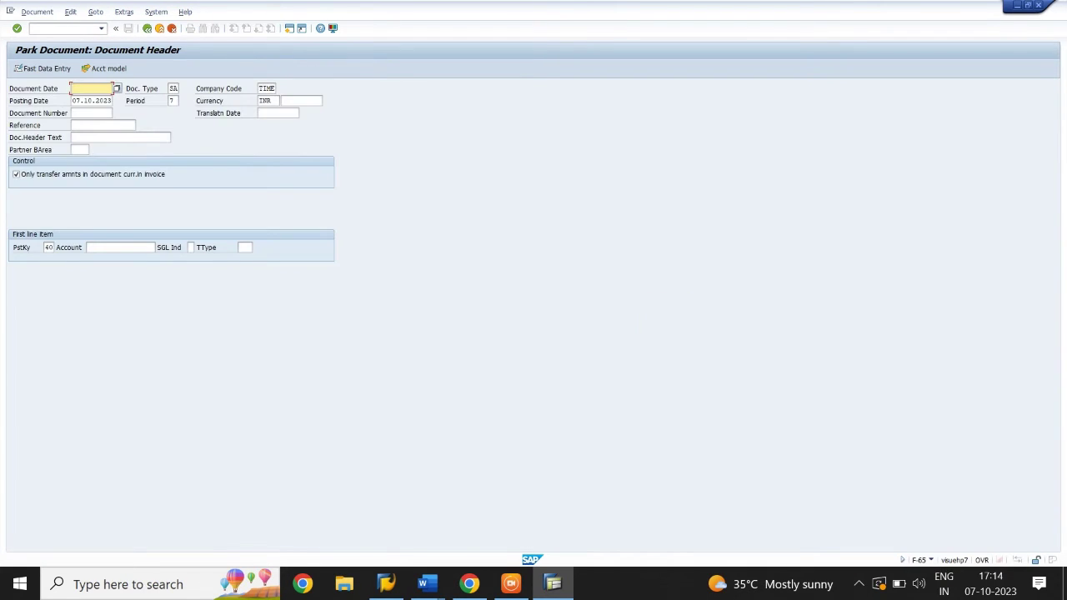
key(BackSpace)
key(Down)
key(Return)
Look up HDFC BANK A/C as the first line item's account and proceed to its debit entry.
click(125, 248)
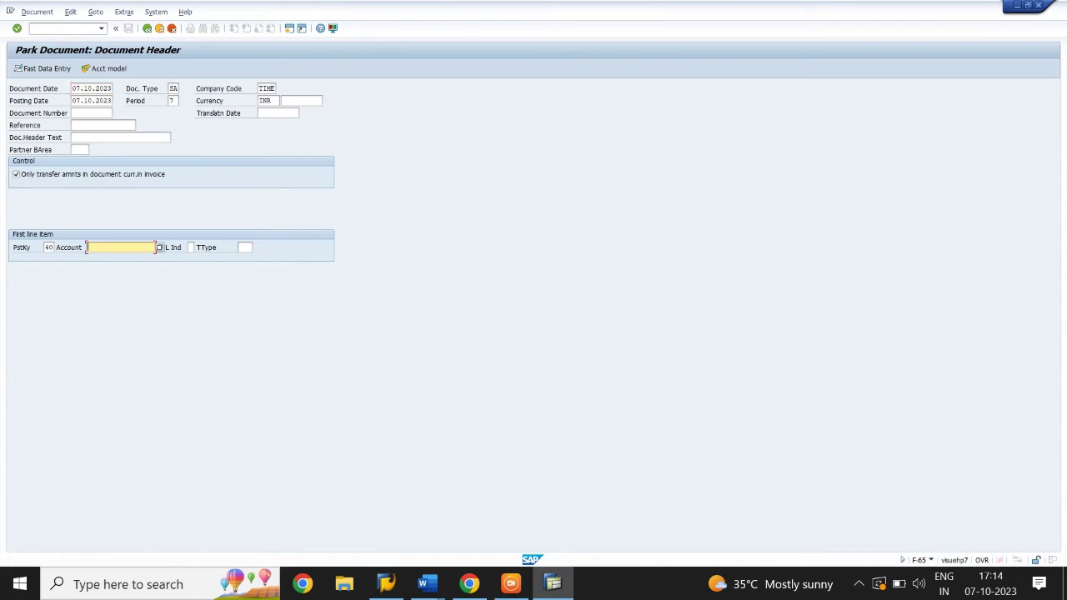
click(159, 249)
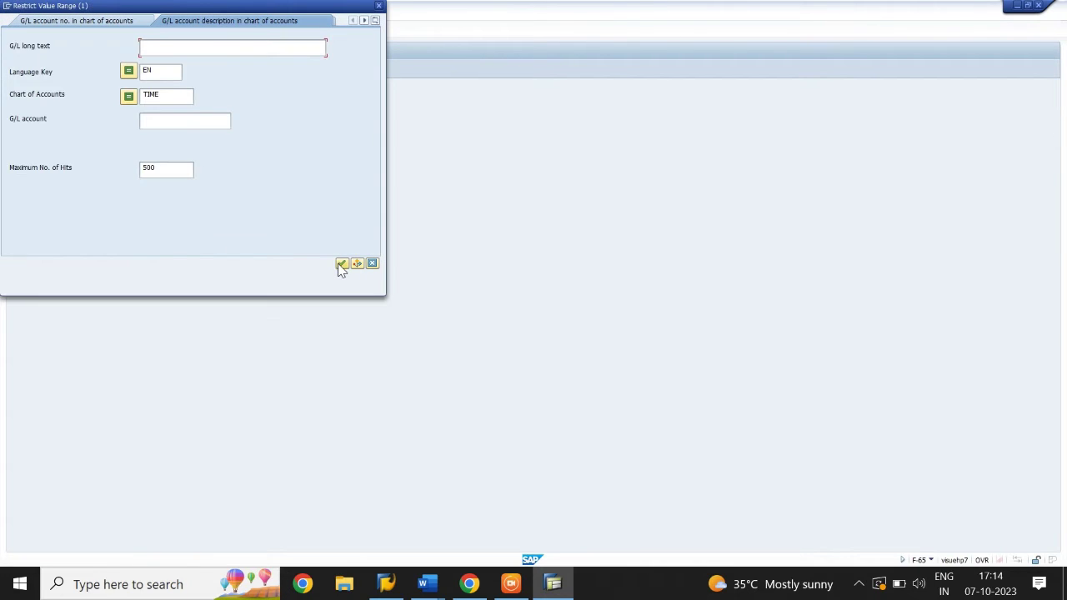
click(338, 262)
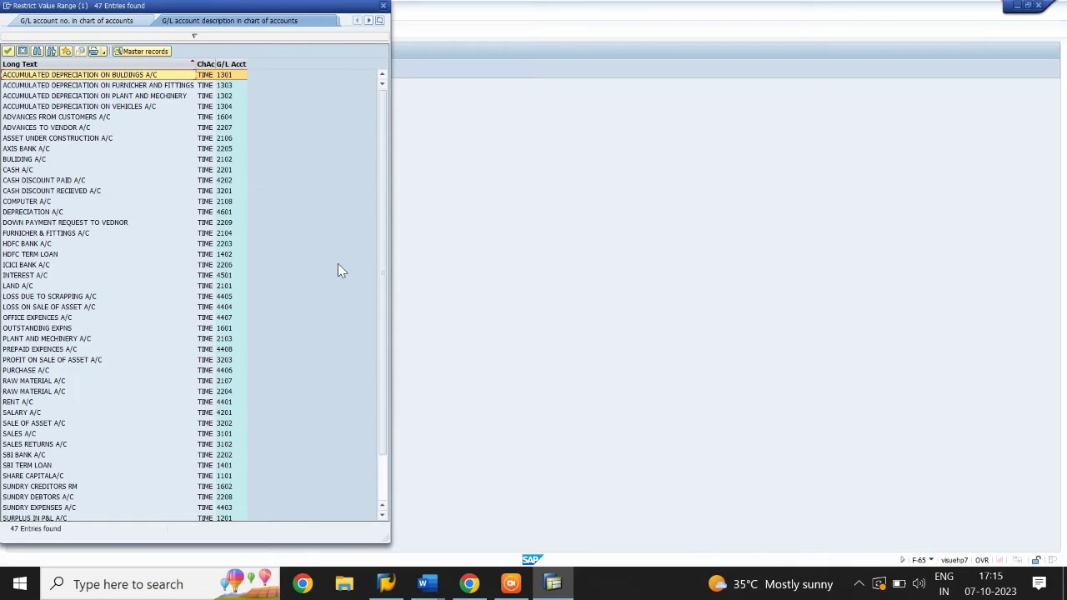
click(23, 245)
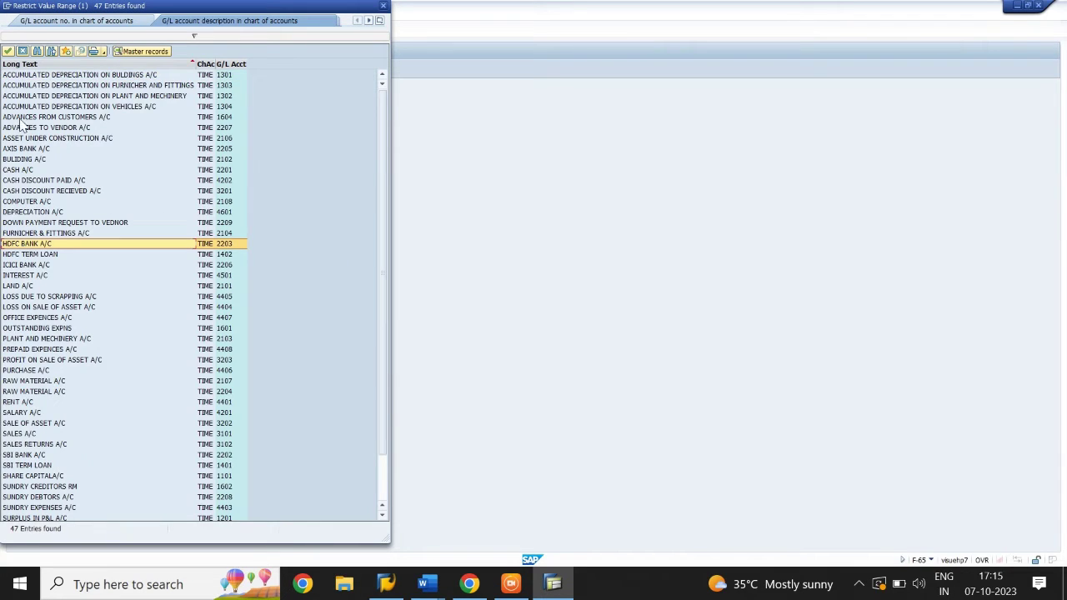
click(8, 51)
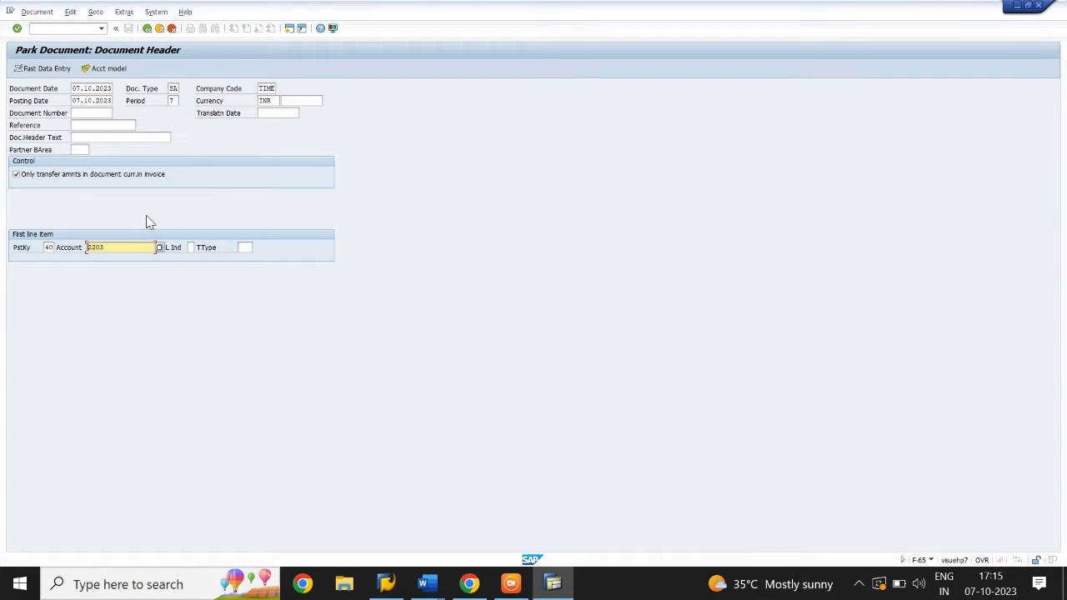
key(Return)
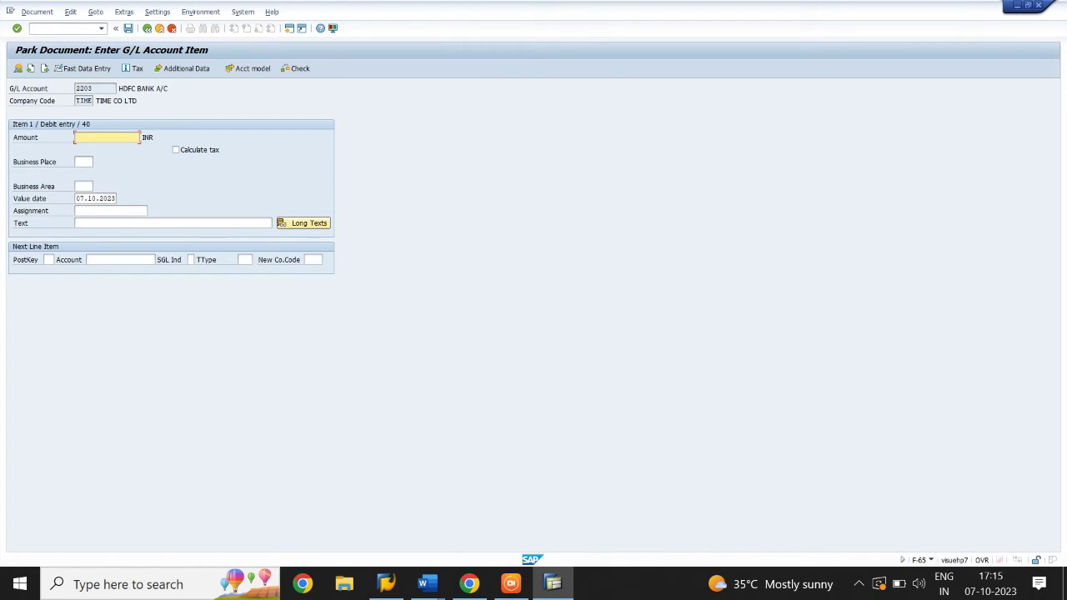
Set the HDFC BANK A/C debit item's amount to 50000 INR and its business area to TIME.
text(50000)
key(Tab)
key(Tab)
key(Tab)
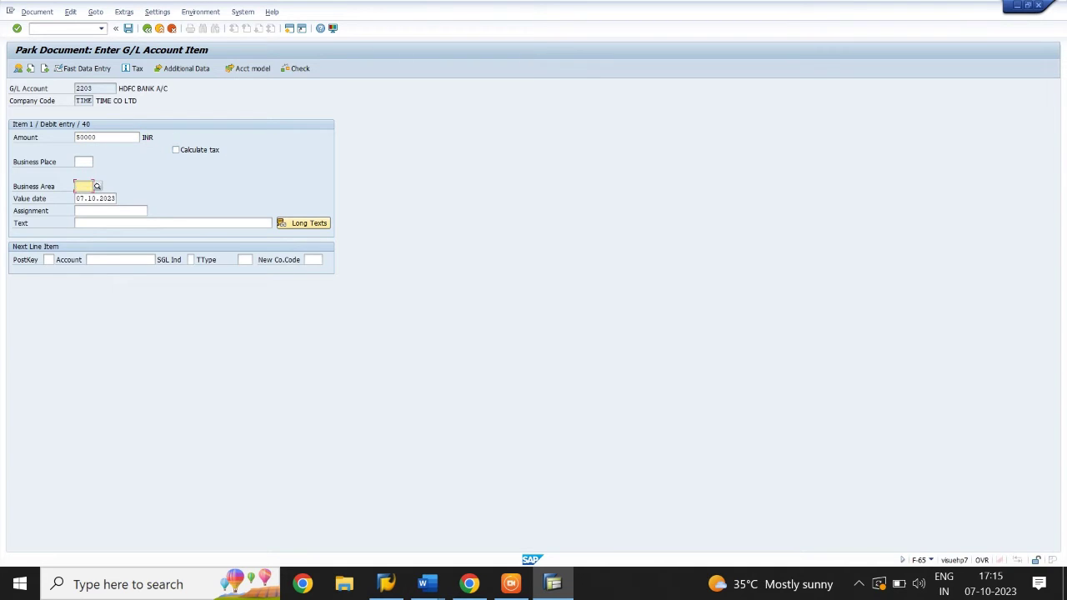
text(TIM)
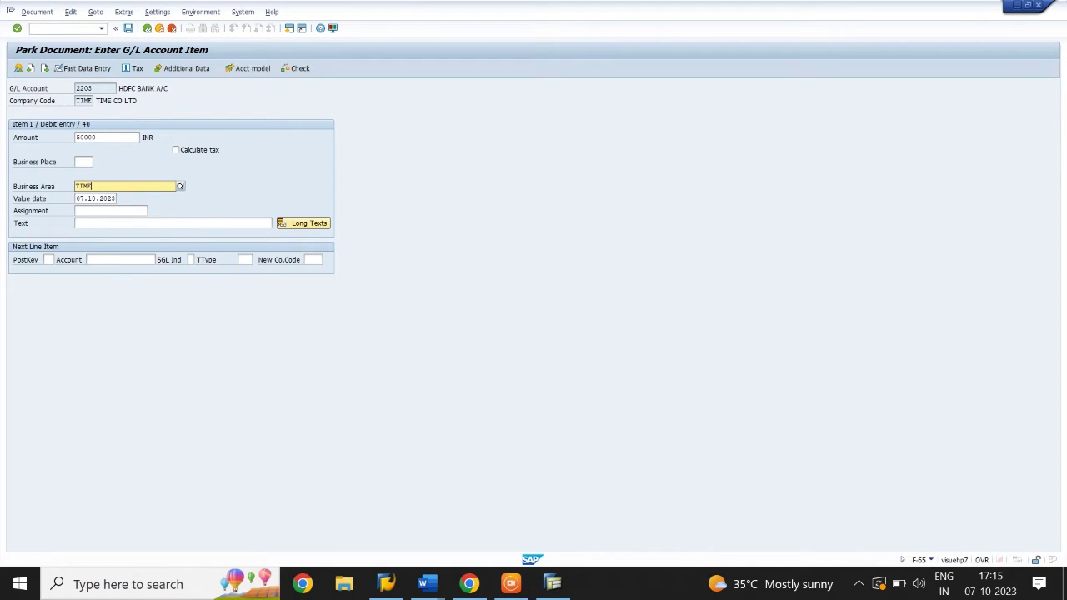
text(E)
key(Return)
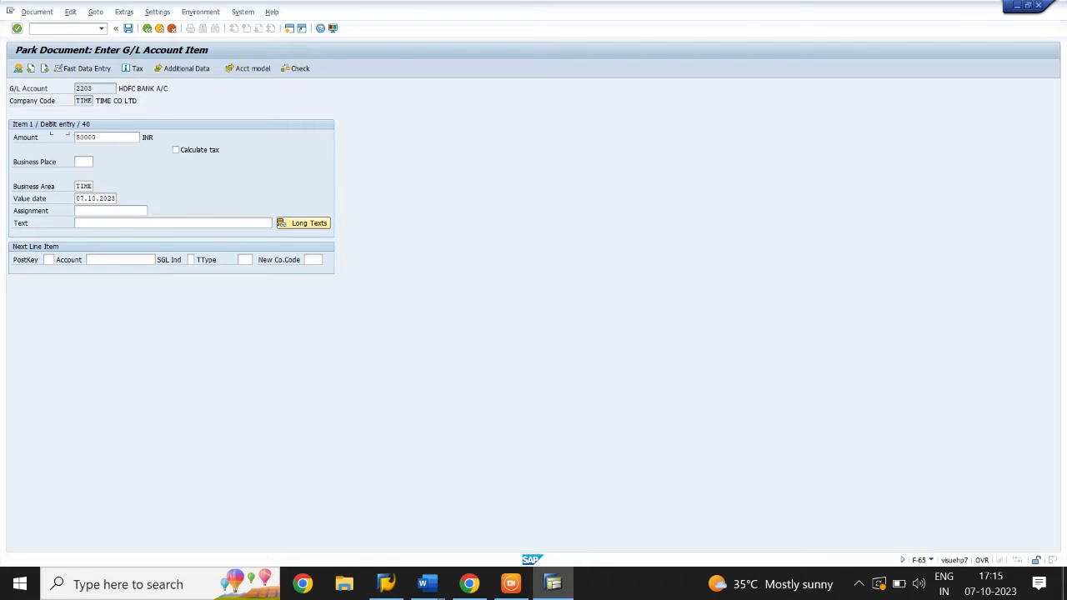
Enter CASH DEPOSIT INTO BANK as the text of the debit line item.
click(266, 223)
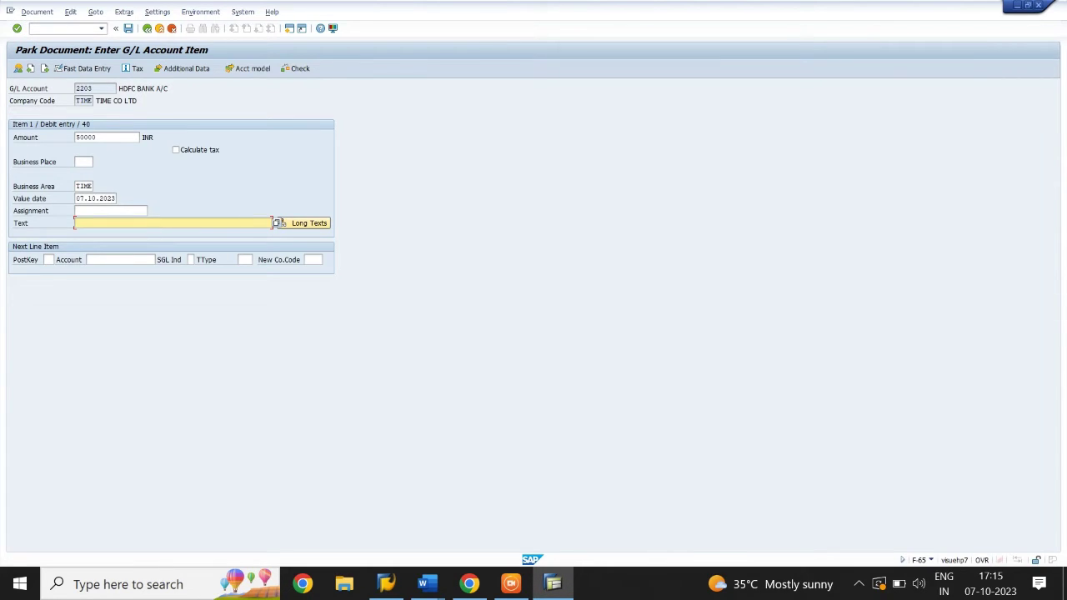
text(CA)
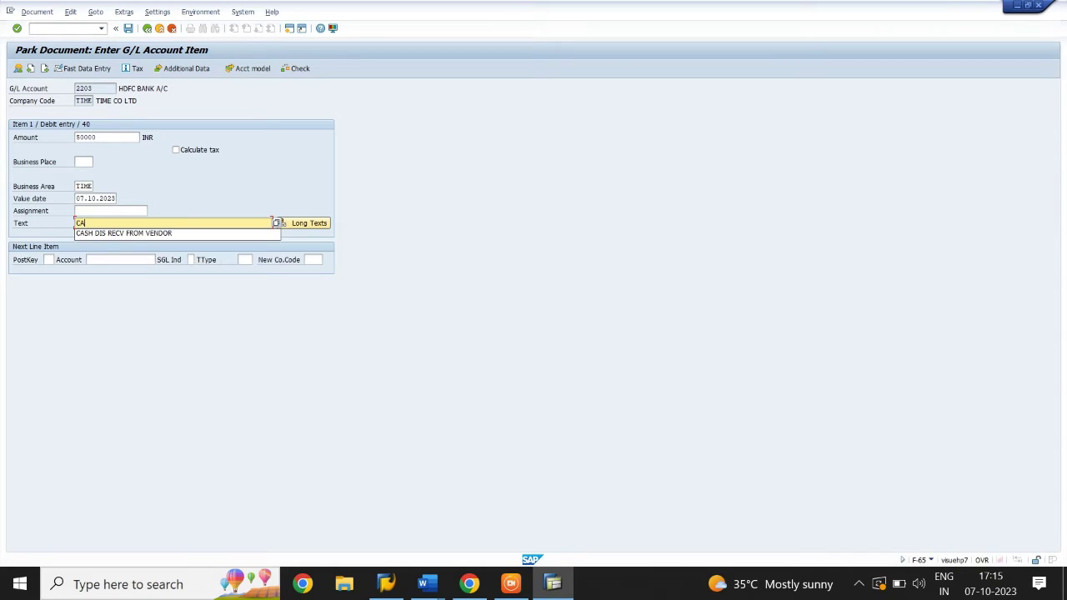
text(SH DEPO)
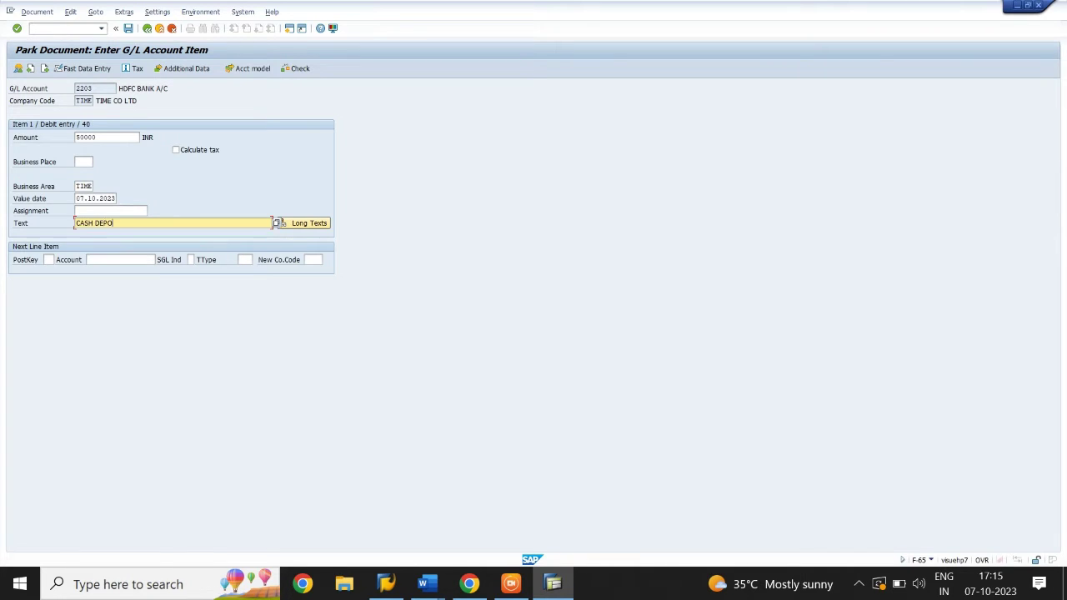
text(SIT INTO BANK)
Add the next line item with posting key 50 and G/L account 2201 (CASH A/C), and proceed to its credit entry.
click(50, 260)
text(50)
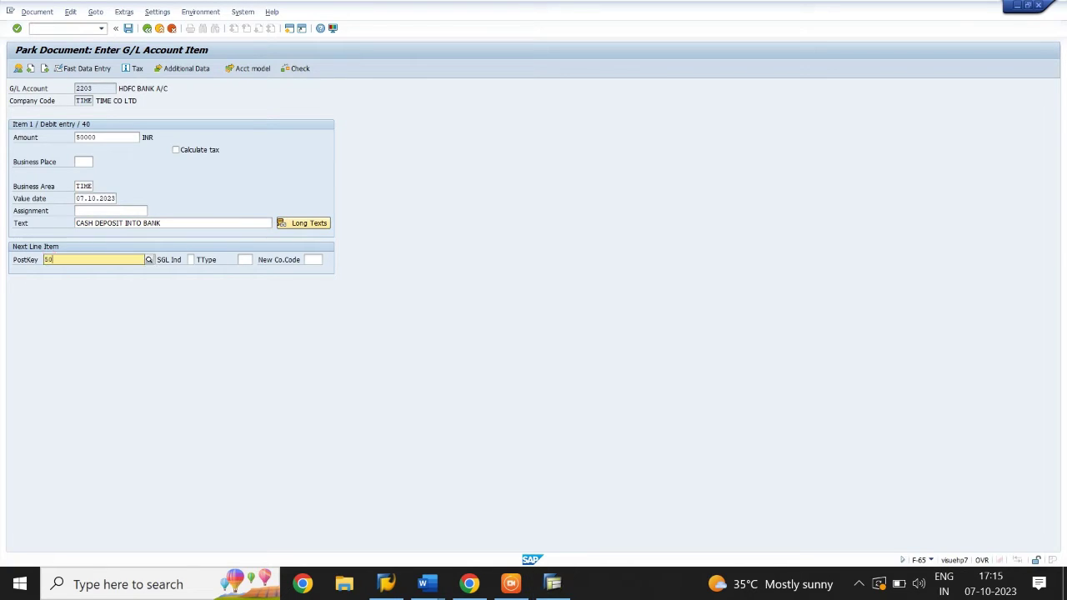
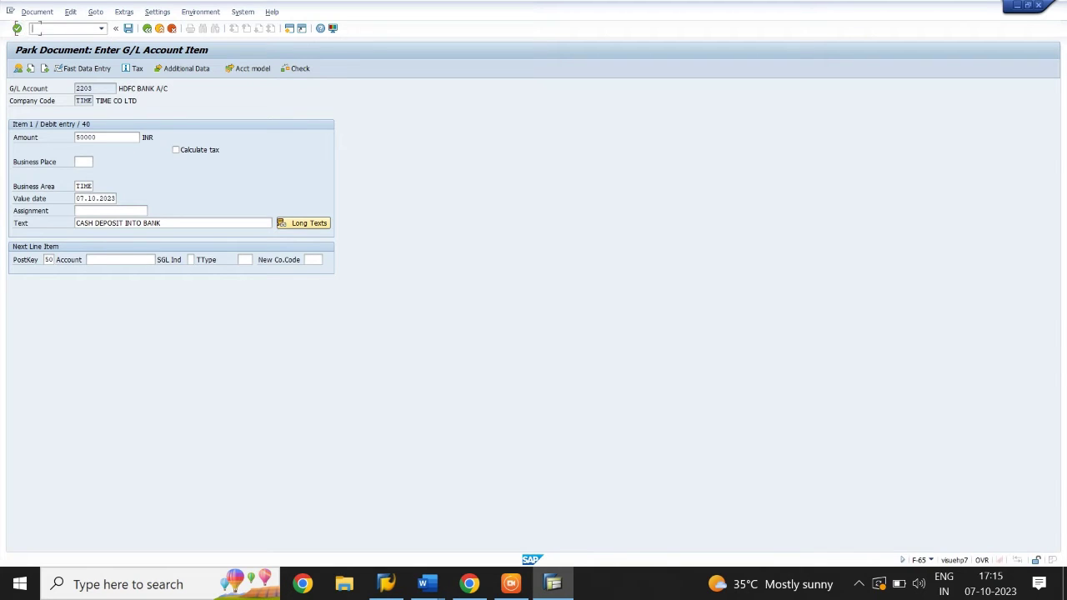
click(150, 259)
text(2201)
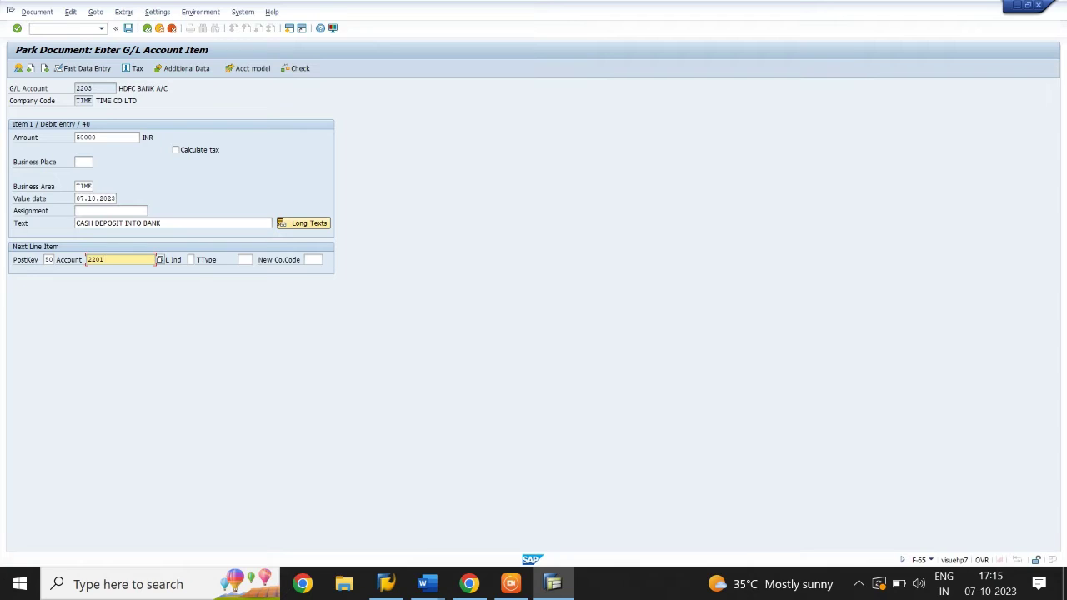
key(Return)
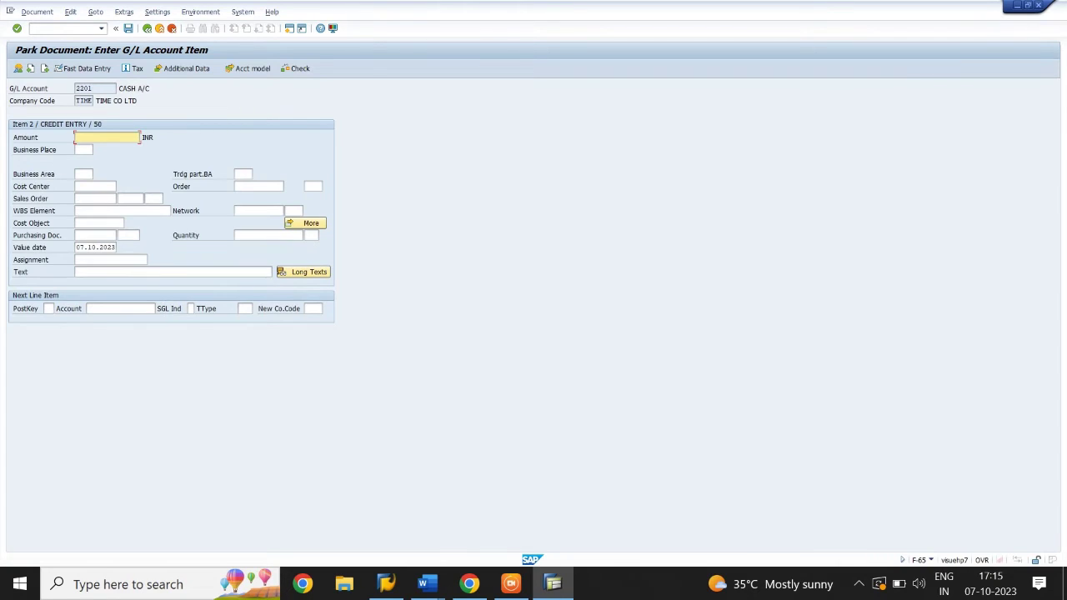
Set the CASH A/C credit item's amount to * and its business area to TIME.
text(4)
key(Tab)
key(Tab)
key(Tab)
key(shift+Tab)
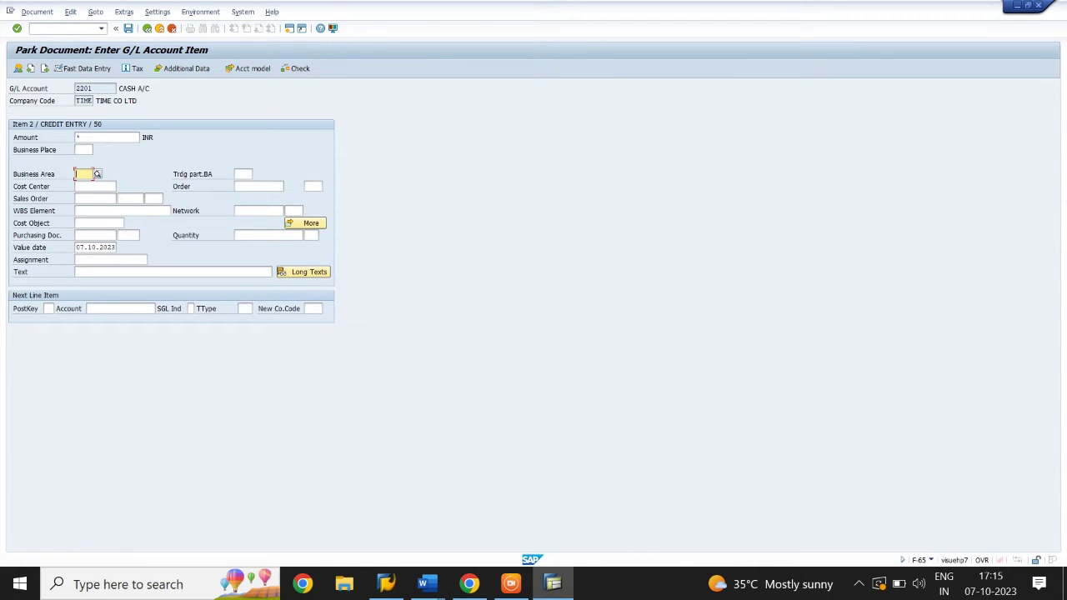
text(TIME)
key(Down)
key(Return)
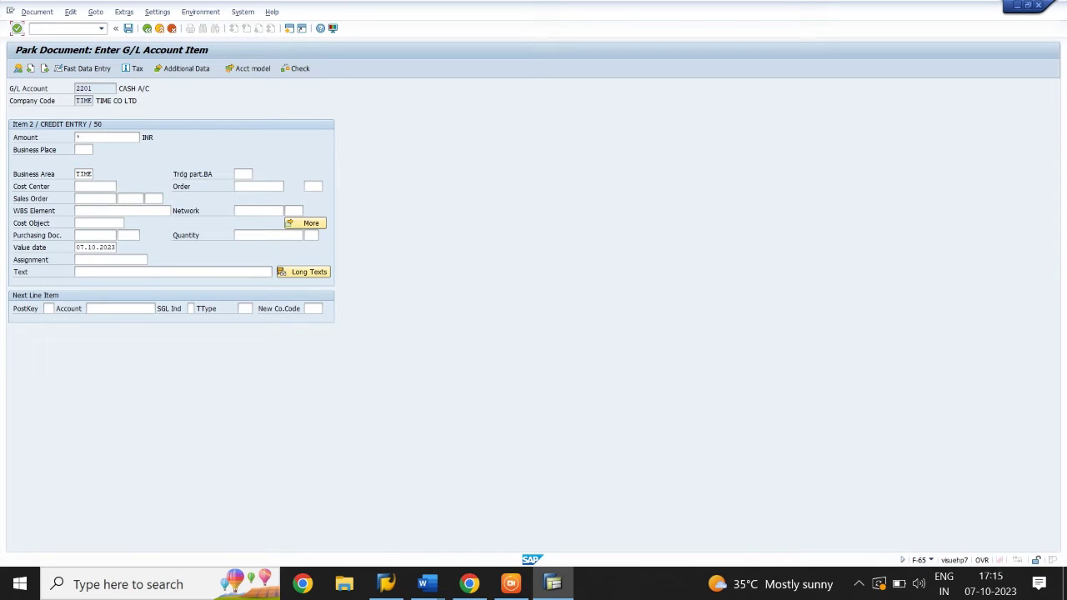
Copy the previous item's text into the credit item with +, and park the cash deposit document.
click(75, 272)
text(+)
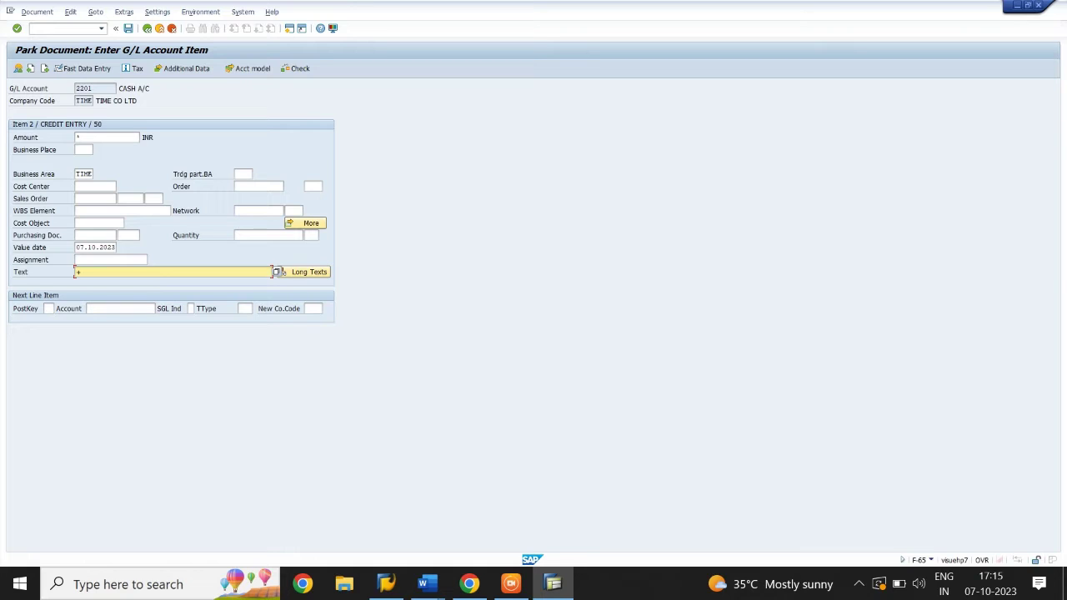
key(Return)
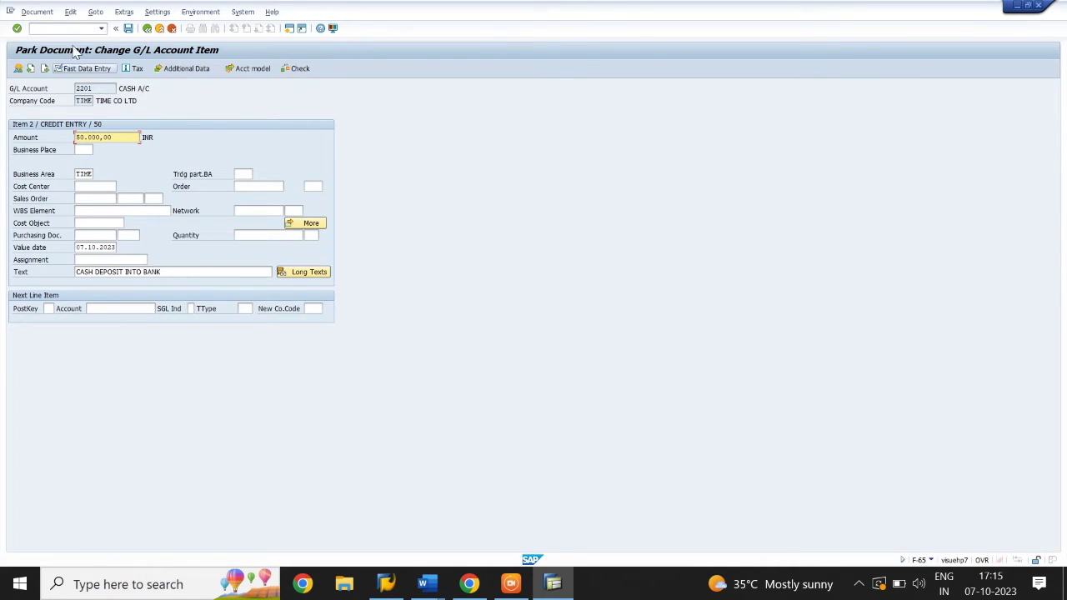
click(128, 29)
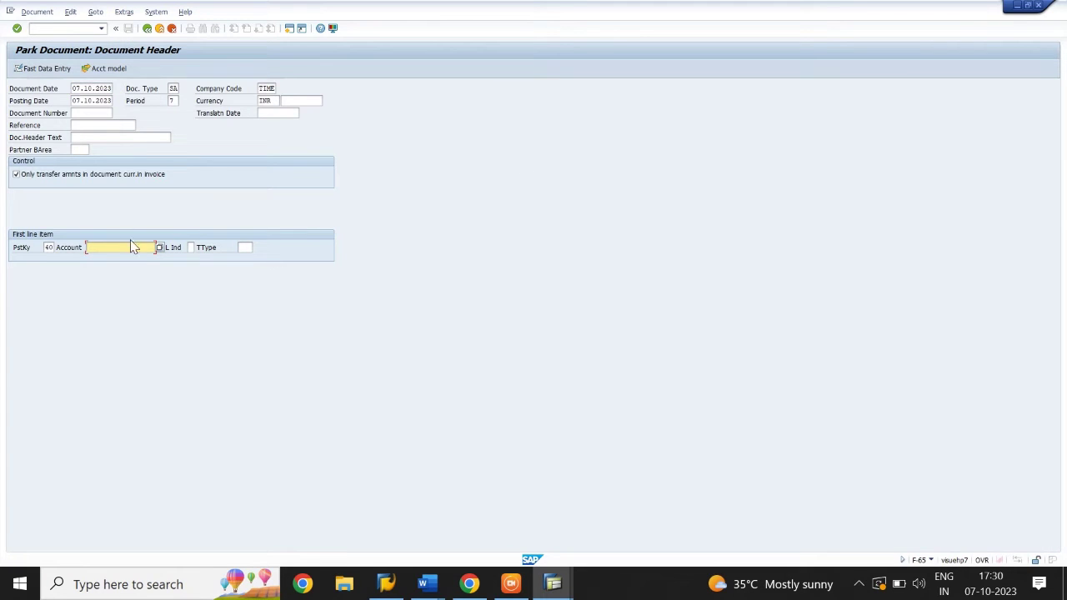
Enter a posting key 40 line item for G/L account 4201 (SALARY A/C) with amount 30000 INR and text SALARY PAID.
text(4201)
key(Return)
text(30000)
key(Tab)
key(Tab)
key(Tab)
key(Tab)
key(Tab)
click(102, 288)
text(SALARY PAID)
key(Tab)
Add the next line item with posting key 50 and G/L account 2210 (USA BANK A/C), and proceed to its credit entry.
text(50)
click(129, 322)
text(2210)
key(Return)
Set the USA BANK A/C credit item's amount to * and its business area to TIME.
text(*)
key(Tab)
key(Tab)
key(Tab)
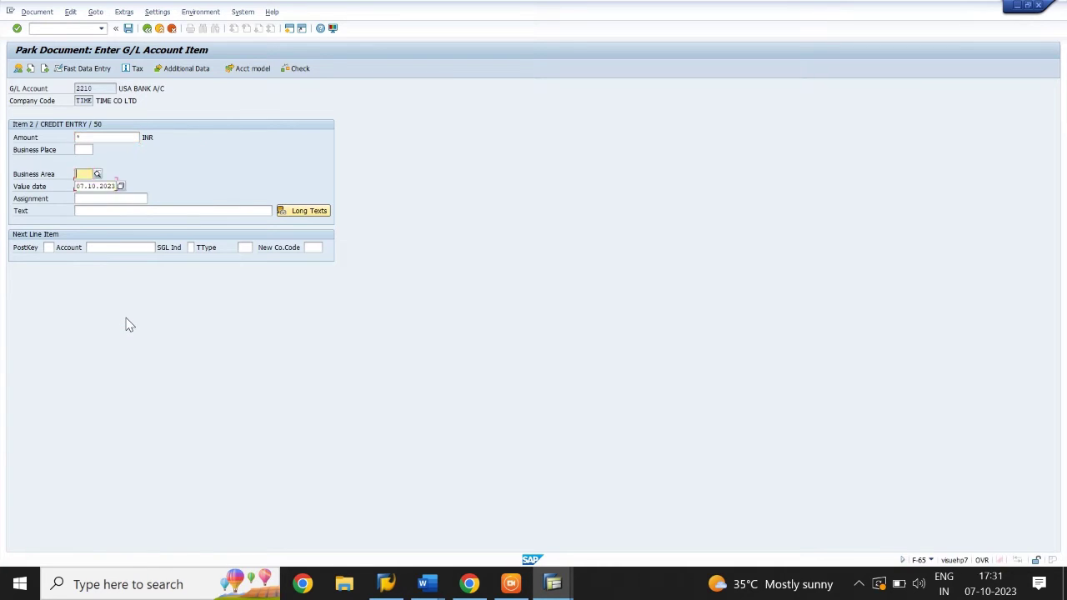
key(shift+Tab)
text(TIME)
key(Return)
Fill the USA BANK A/C item's text with + to copy the previous text, and park the salary document.
click(171, 211)
text(+)
key(Return)
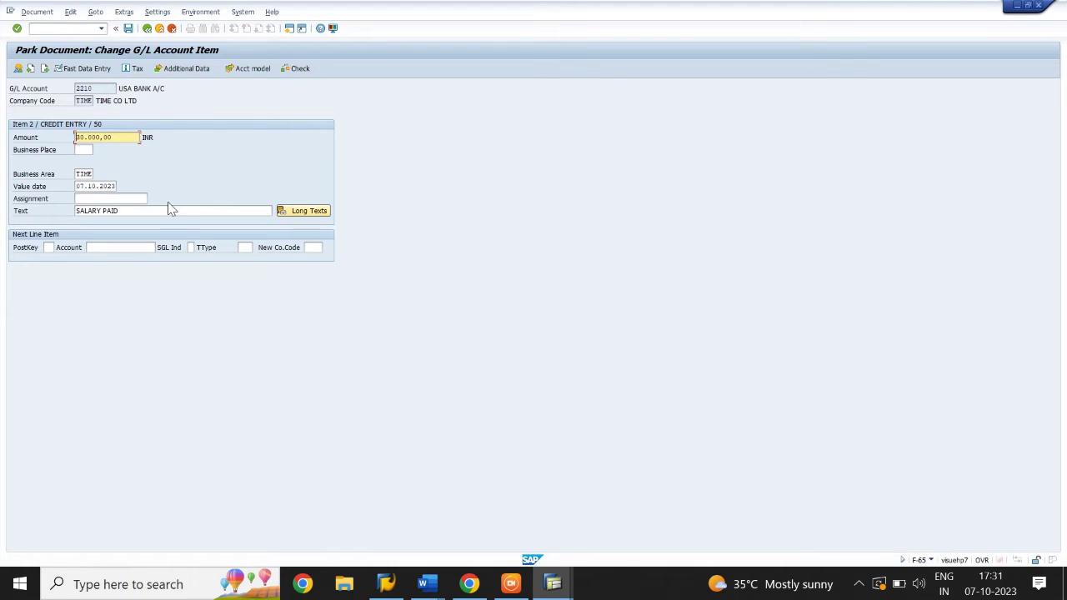
click(127, 28)
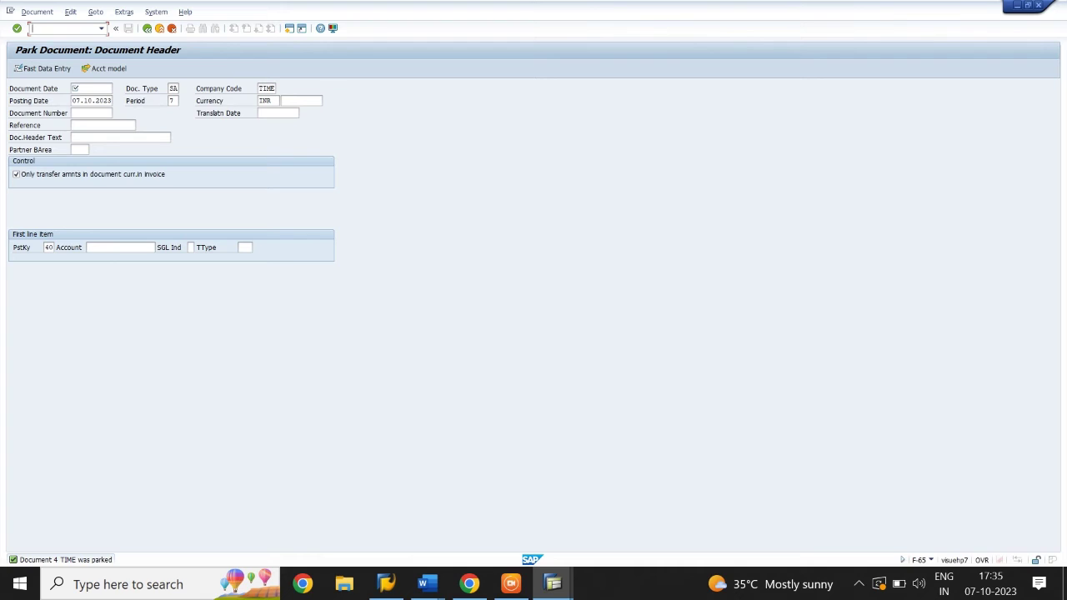
Start transaction FBV3 to display parked documents and open its document list selection.
text(/NFBV3)
key(Return)
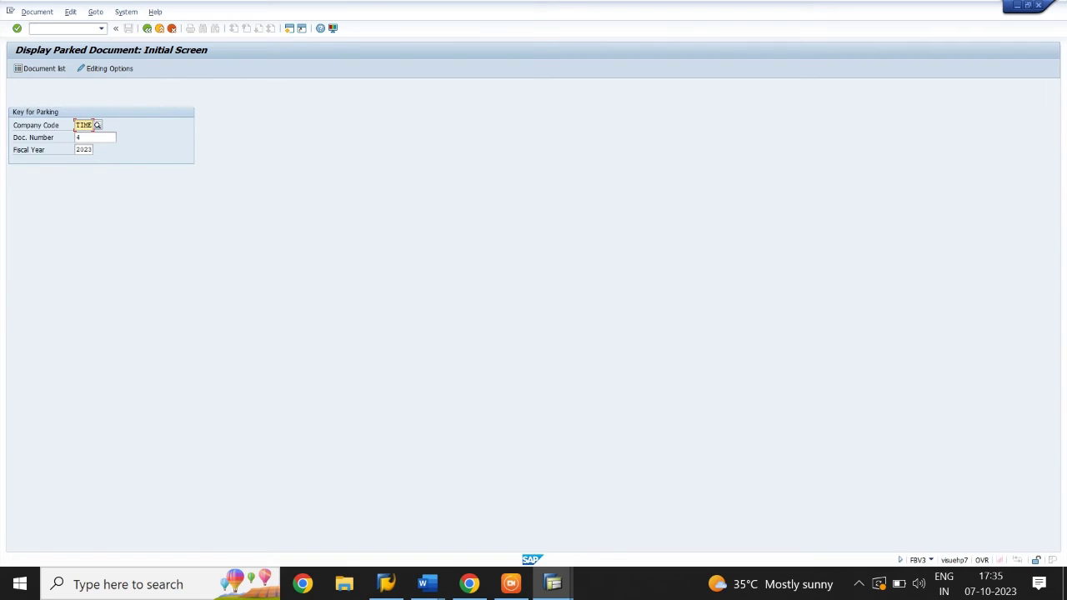
click(44, 68)
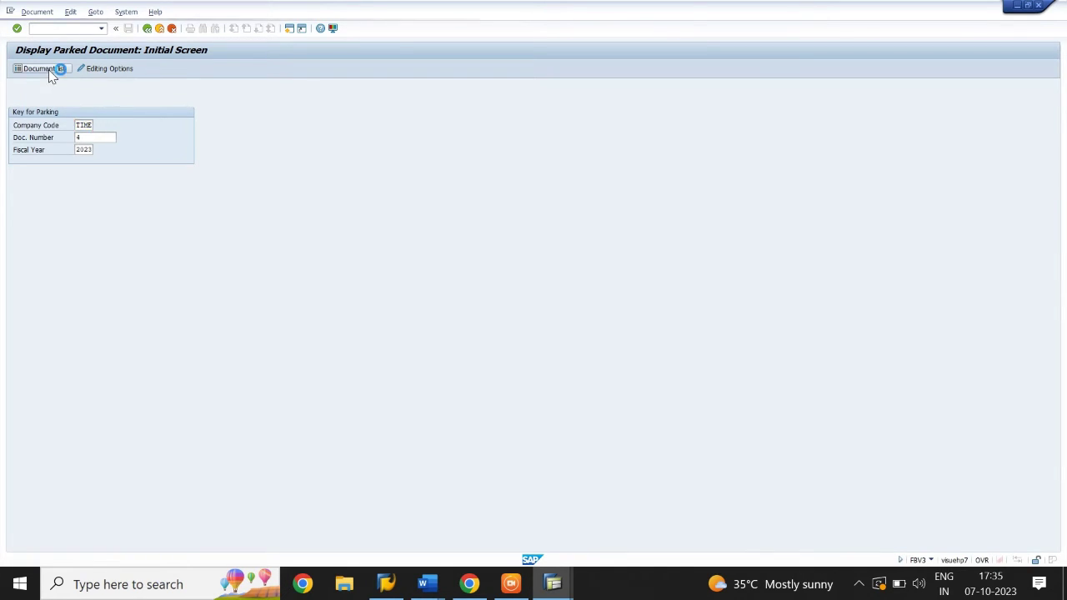
List the parked documents numbered 1 to 5000 for display, view document 3's overview, and return to the list.
click(158, 101)
text(1)
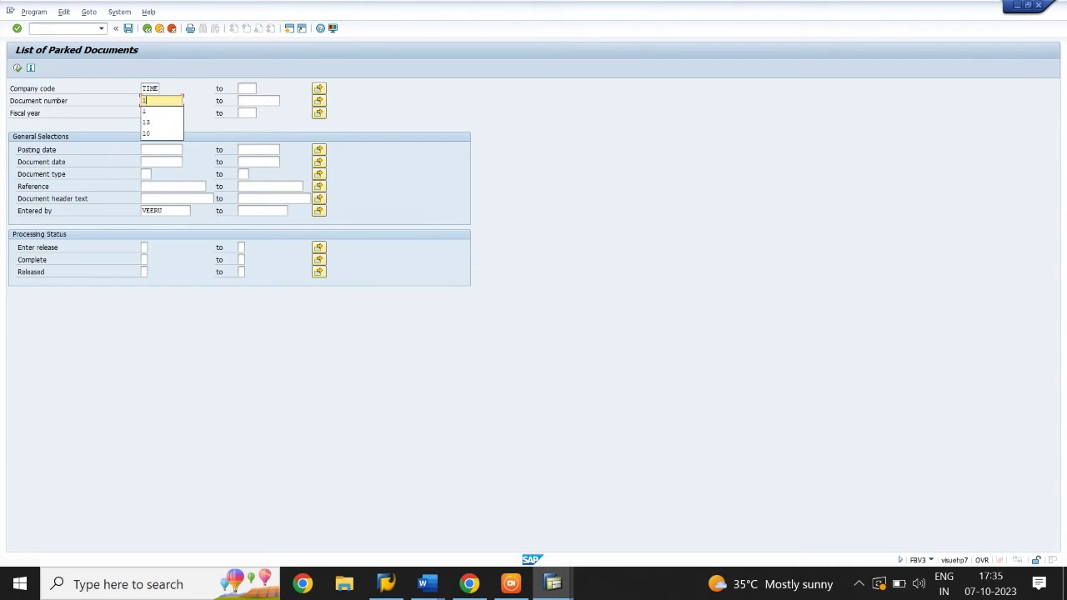
click(258, 101)
text(5000)
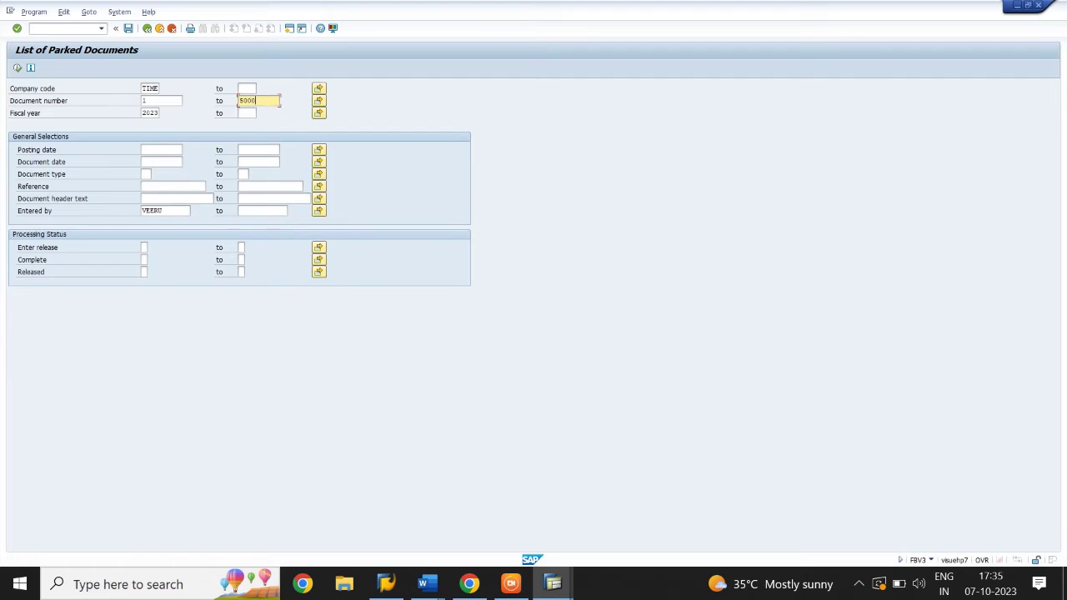
click(18, 69)
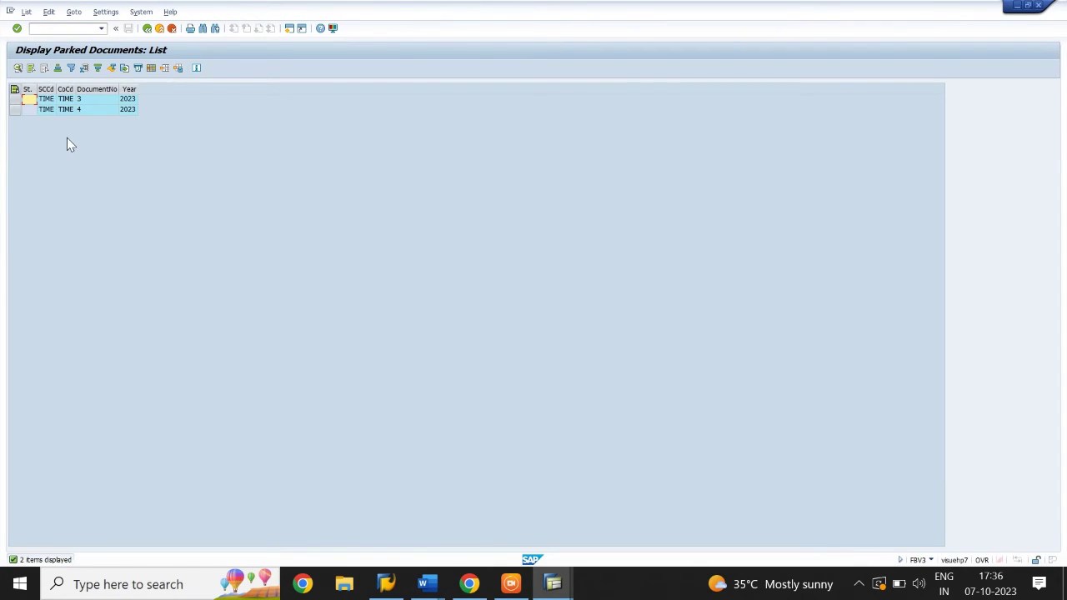
double_click(88, 99)
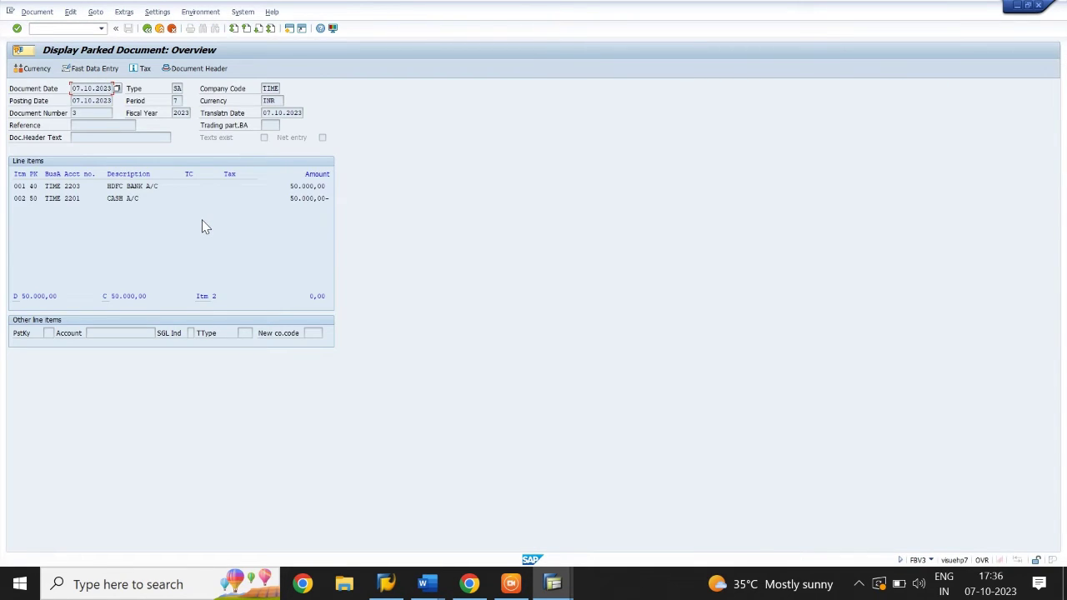
click(147, 28)
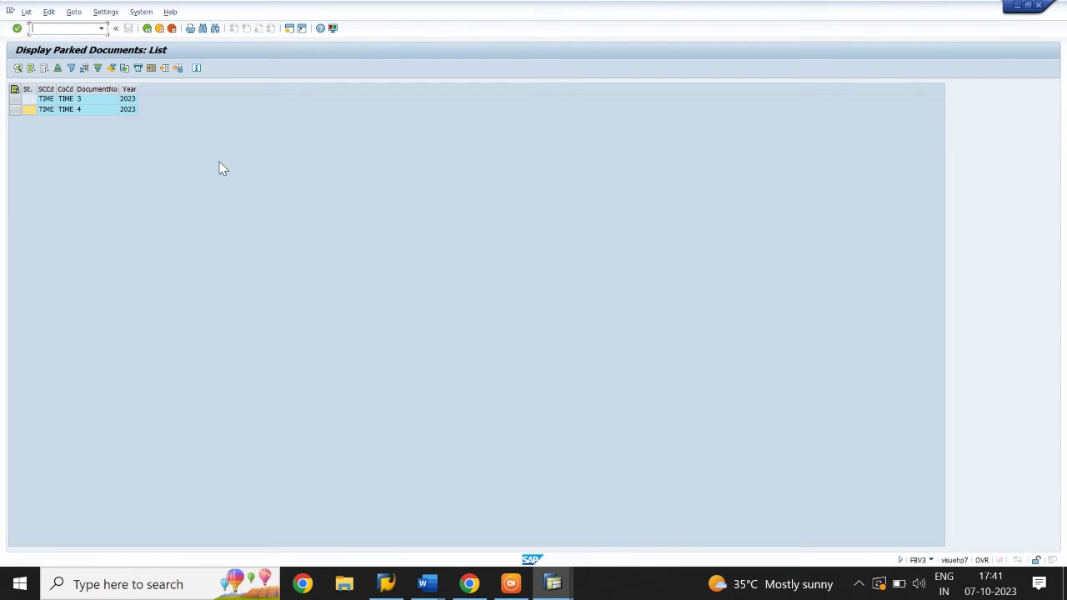
Start transaction FBV2 to change parked documents and open its document list selection.
text(/N)
text(FBV2)
key(Return)
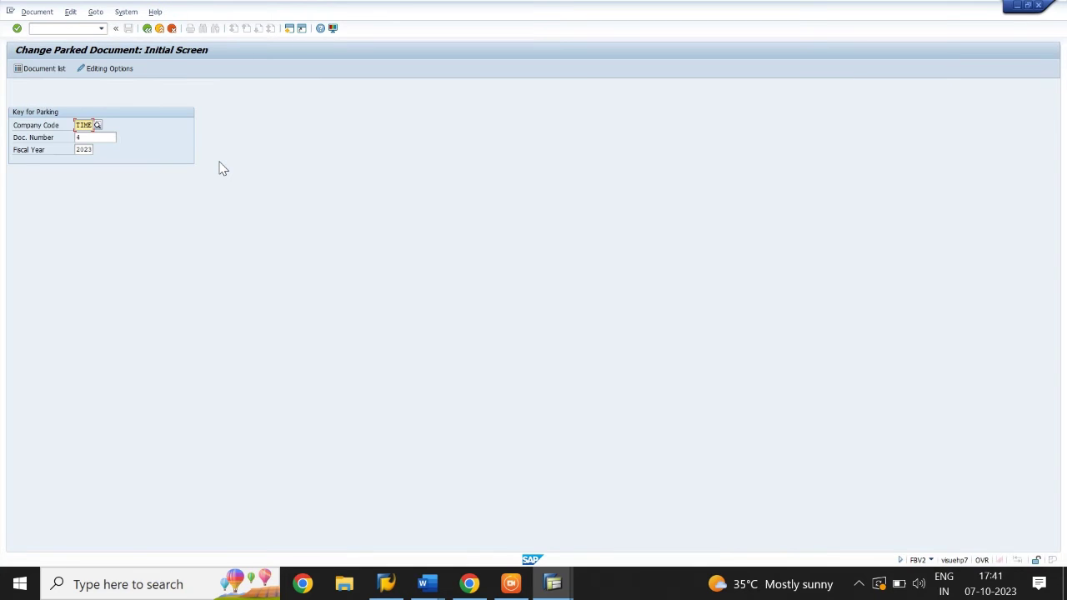
click(47, 68)
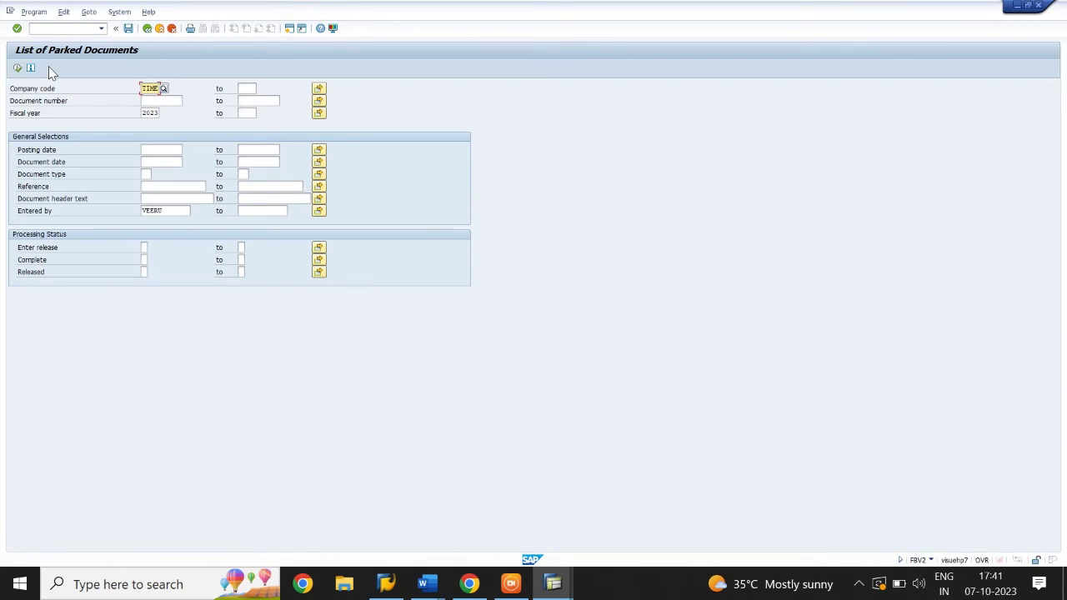
List the parked documents numbered 1 to 5000 for changing and open document 4.
click(161, 100)
text(1)
click(258, 100)
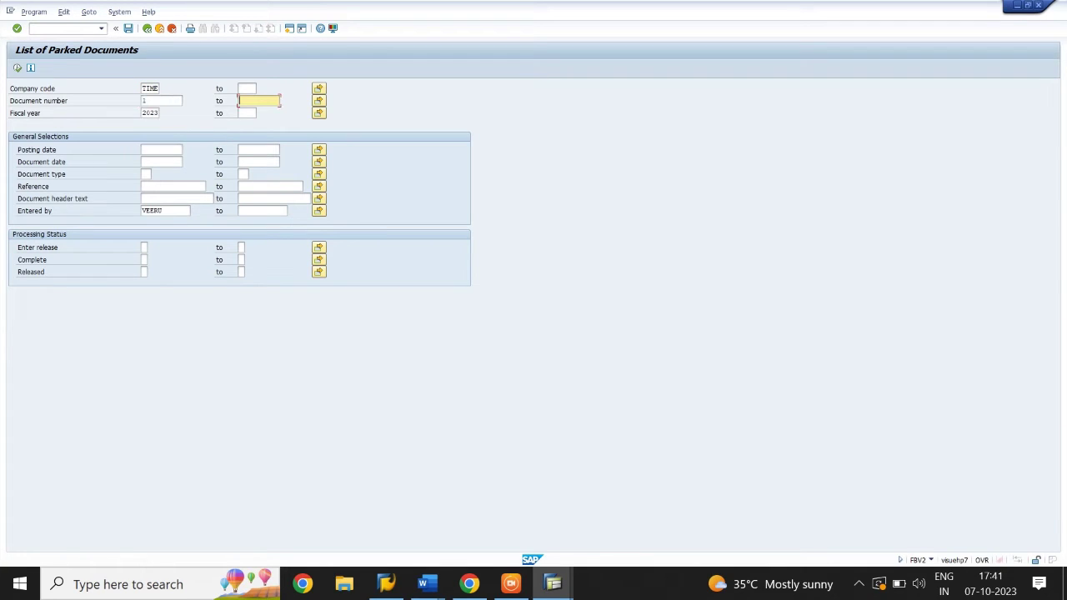
text(5000)
click(18, 69)
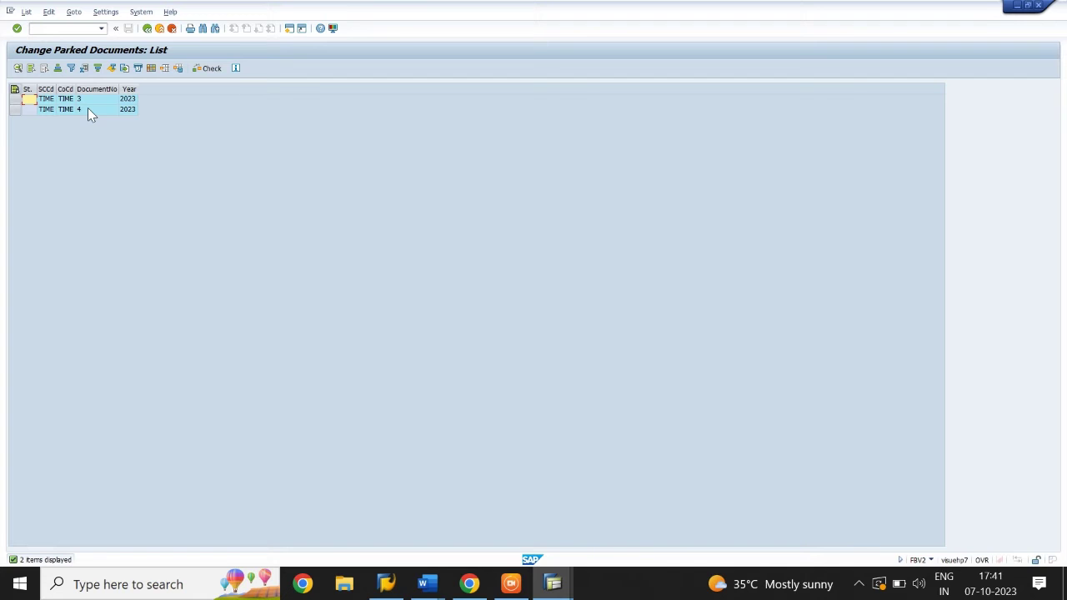
double_click(87, 108)
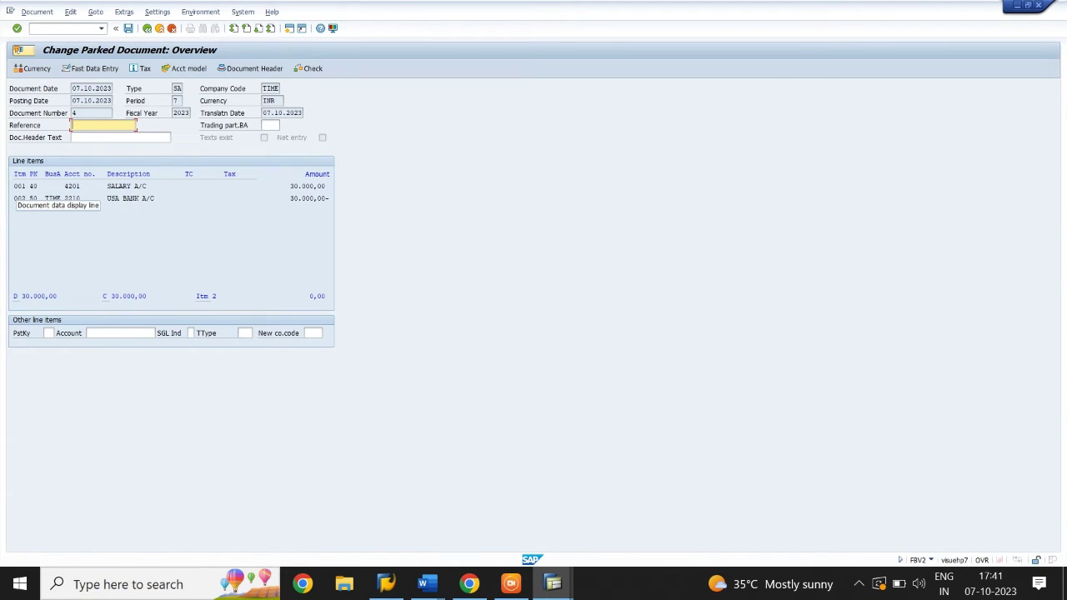
Set the SALARY A/C debit item's amount to 40000 INR and return to the document overview.
double_click(147, 186)
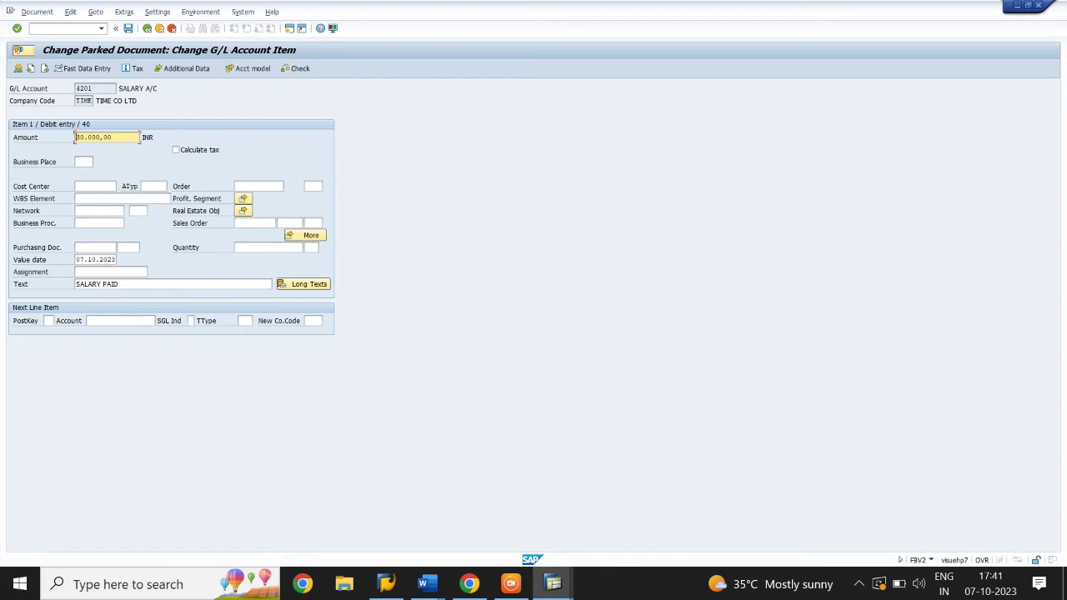
drag(112, 137, 4, 146)
text(40000)
click(147, 30)
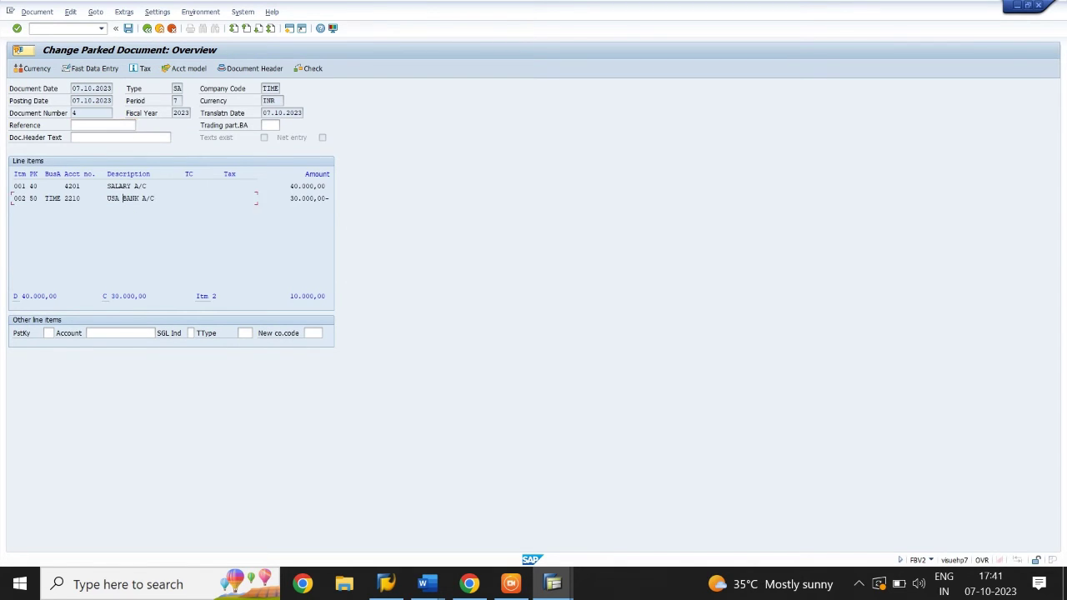
Set the USA BANK A/C credit item's amount to 40000 INR and save the changed parked document.
double_click(125, 200)
text(40000)
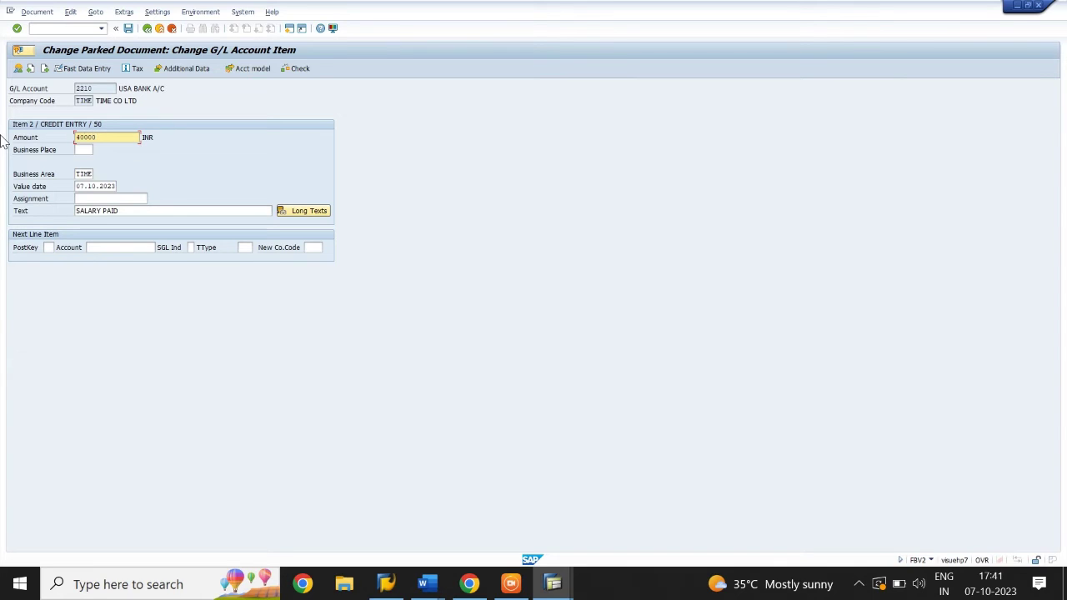
click(146, 28)
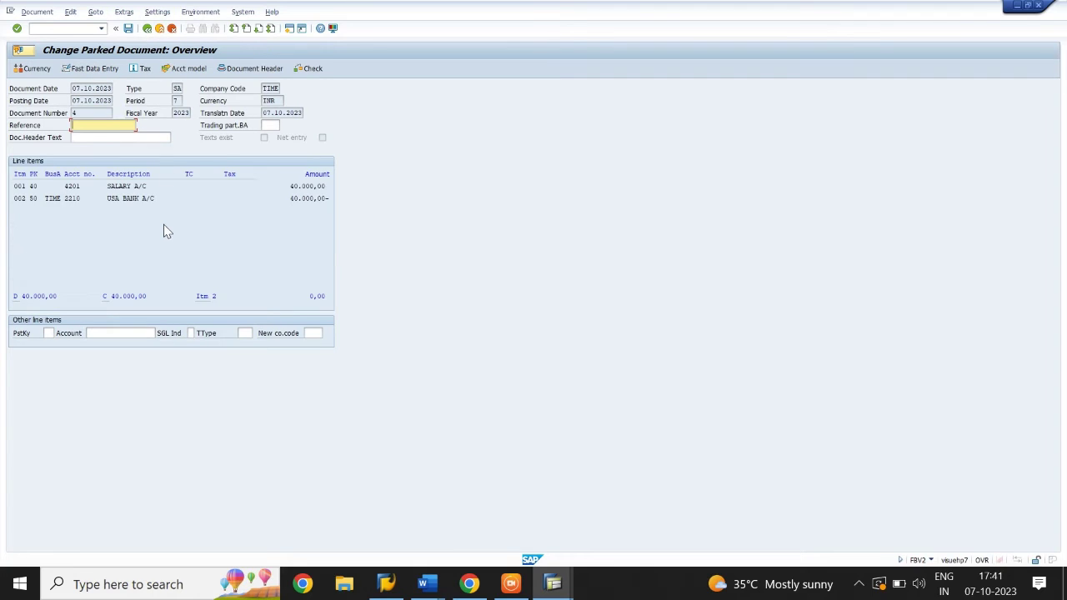
click(128, 29)
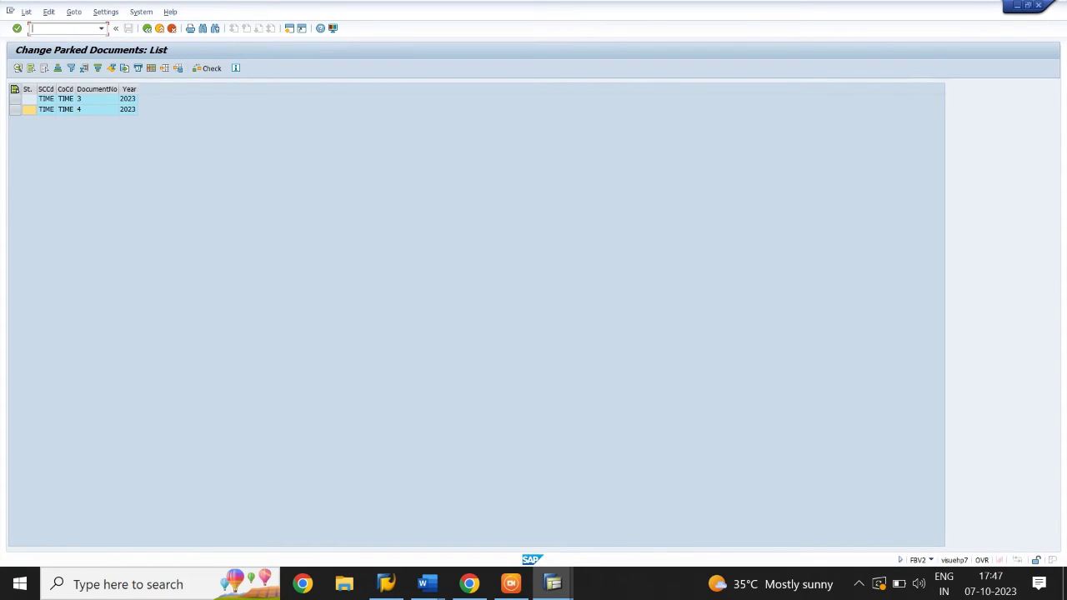
Start transaction FBV0 to post parked documents and open its document list selection.
text(/NFBV0)
key(Return)
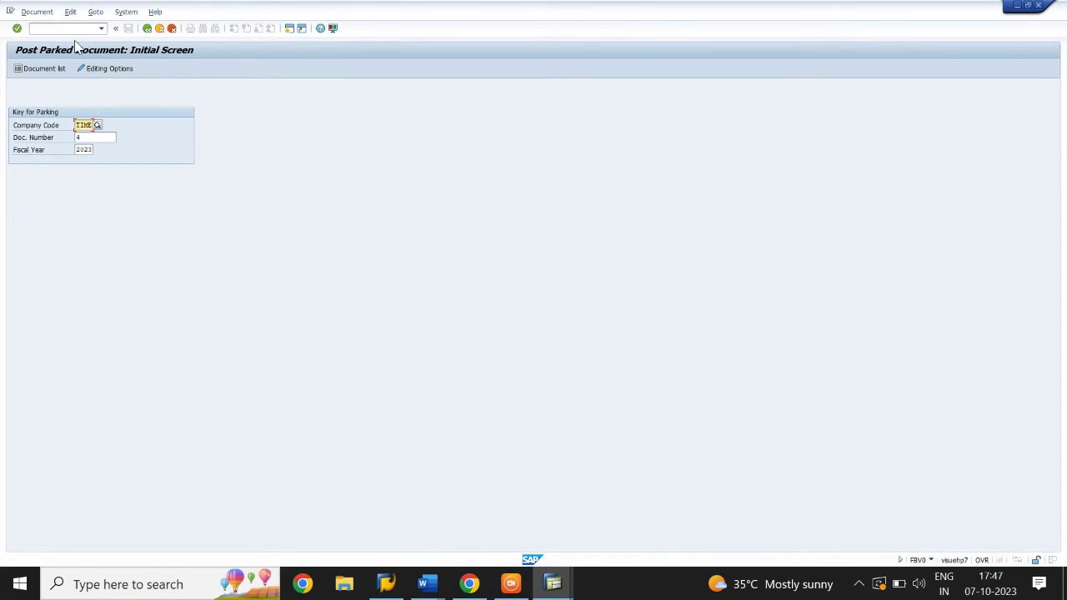
click(46, 69)
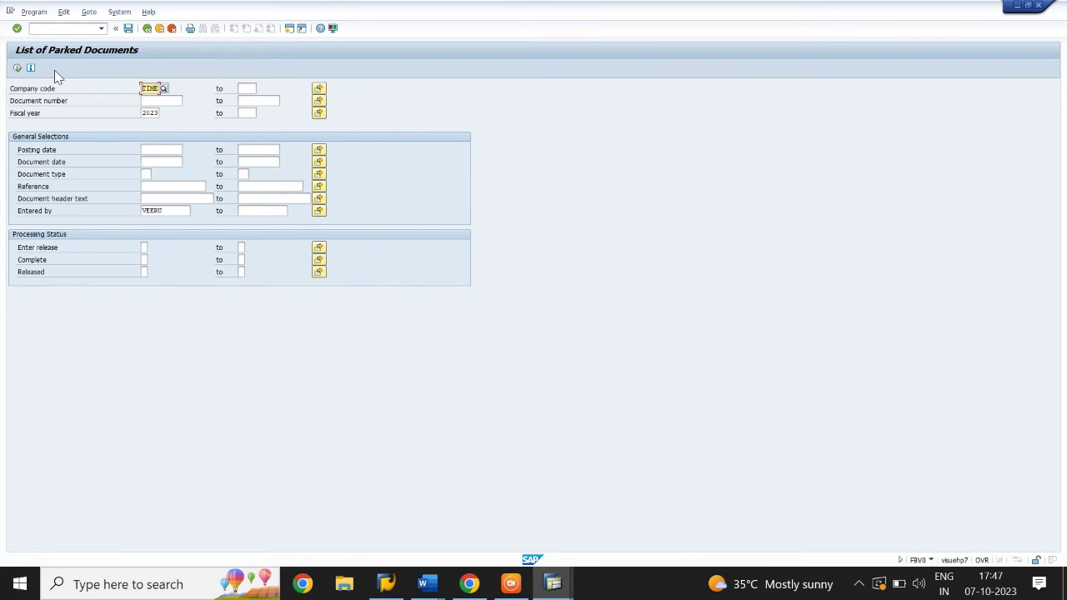
List the parked documents numbered 1 to 5000 for posting.
click(159, 101)
text(1)
key(Tab)
text(5000)
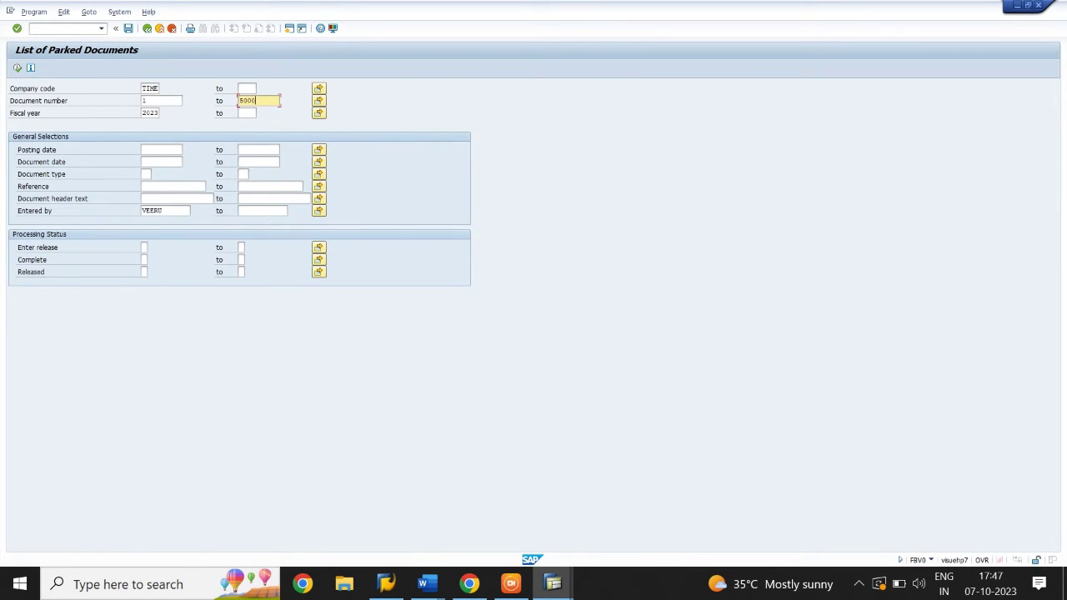
click(17, 68)
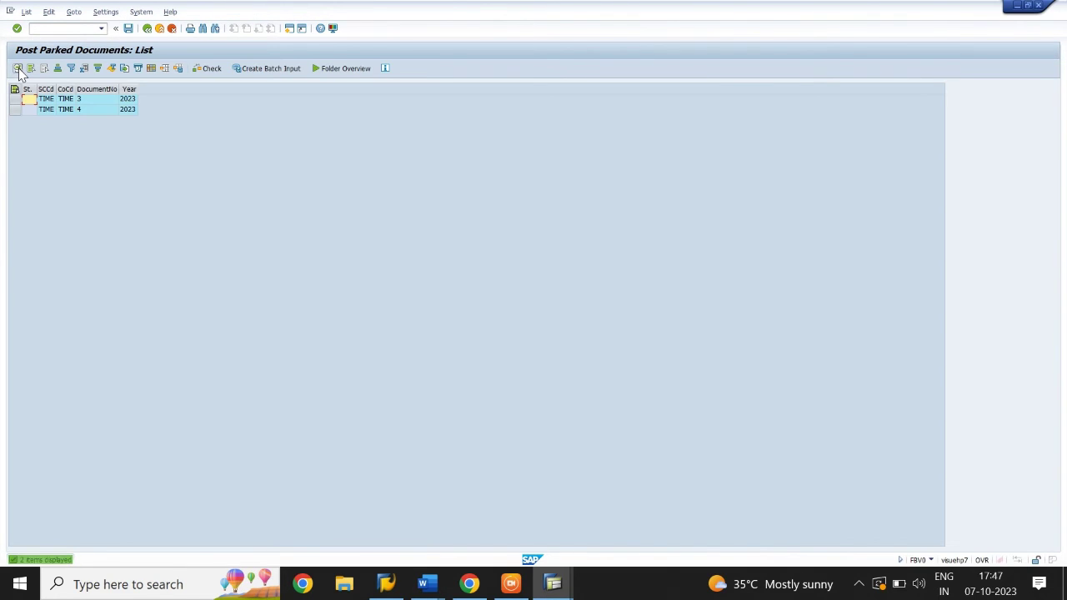
Open parked document 3, post it, and return from the log to the list of parked documents.
double_click(79, 100)
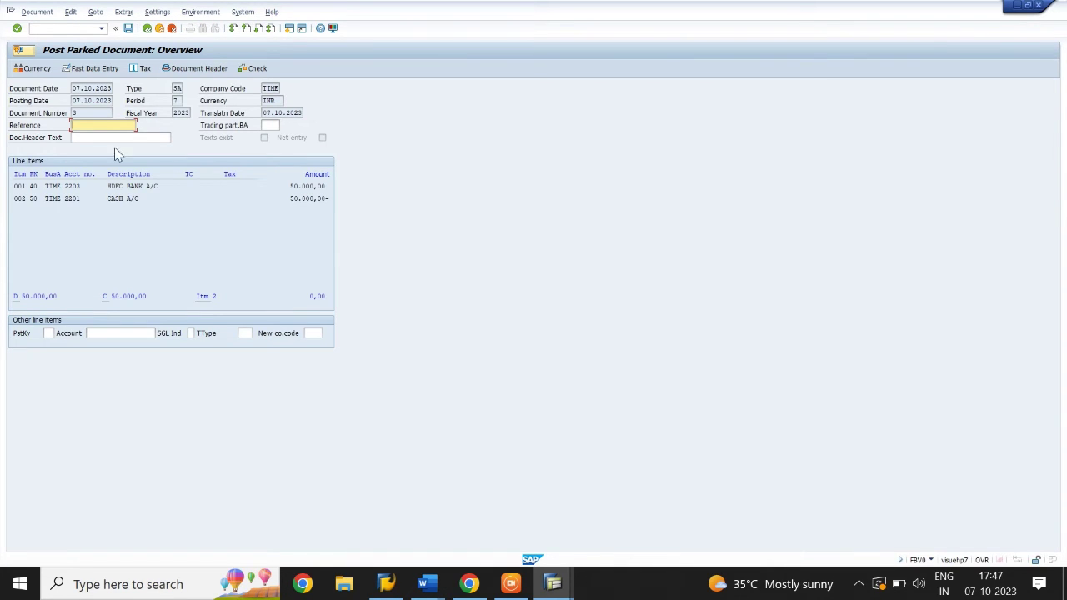
click(45, 13)
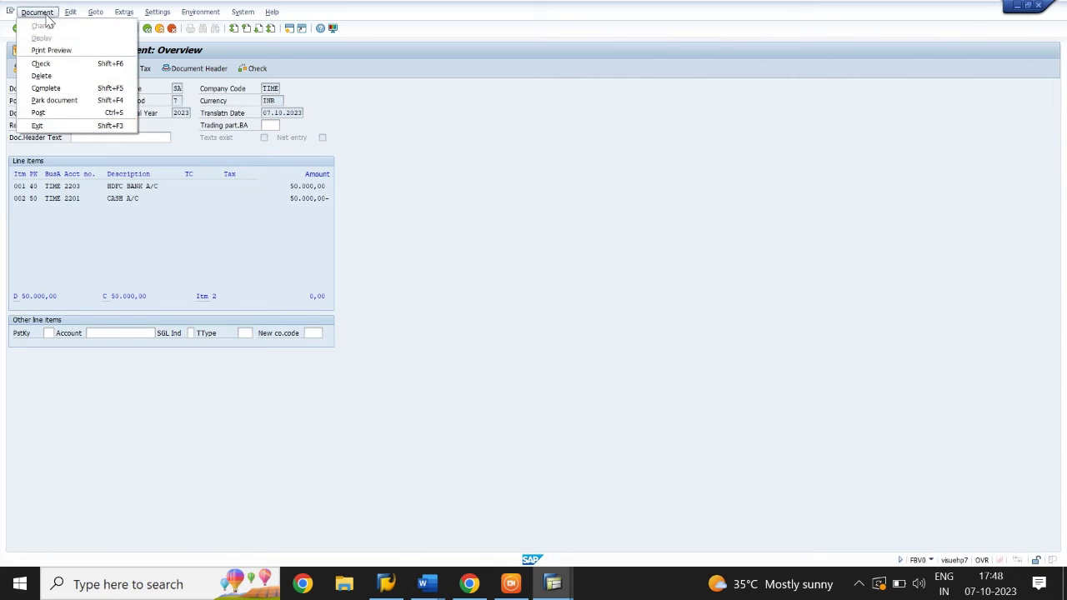
click(51, 116)
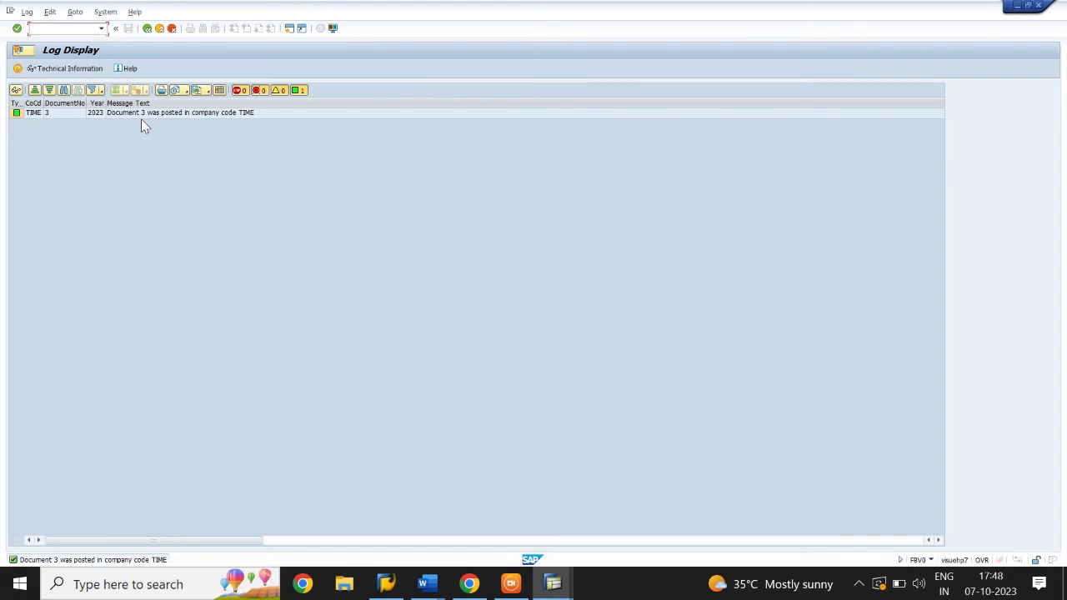
click(180, 115)
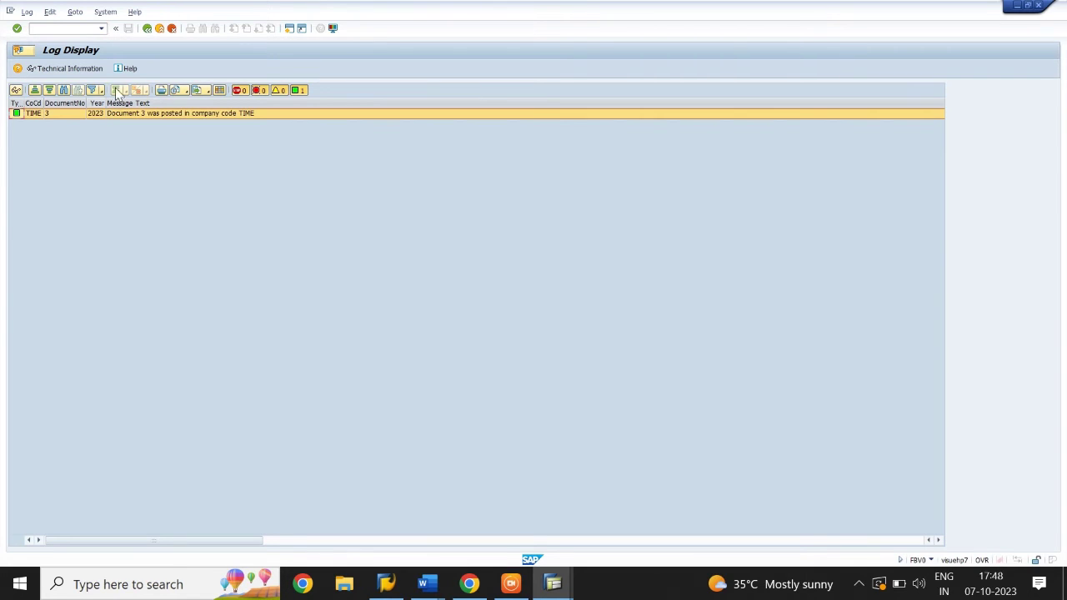
click(148, 30)
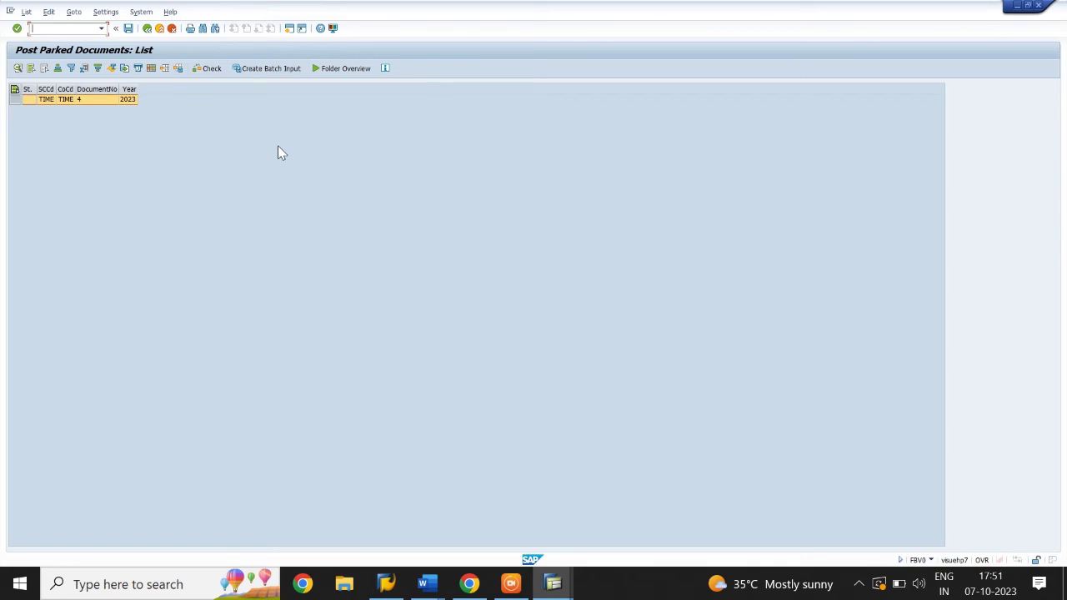
Open parked document 4, delete it, and leave the list of parked documents.
double_click(106, 101)
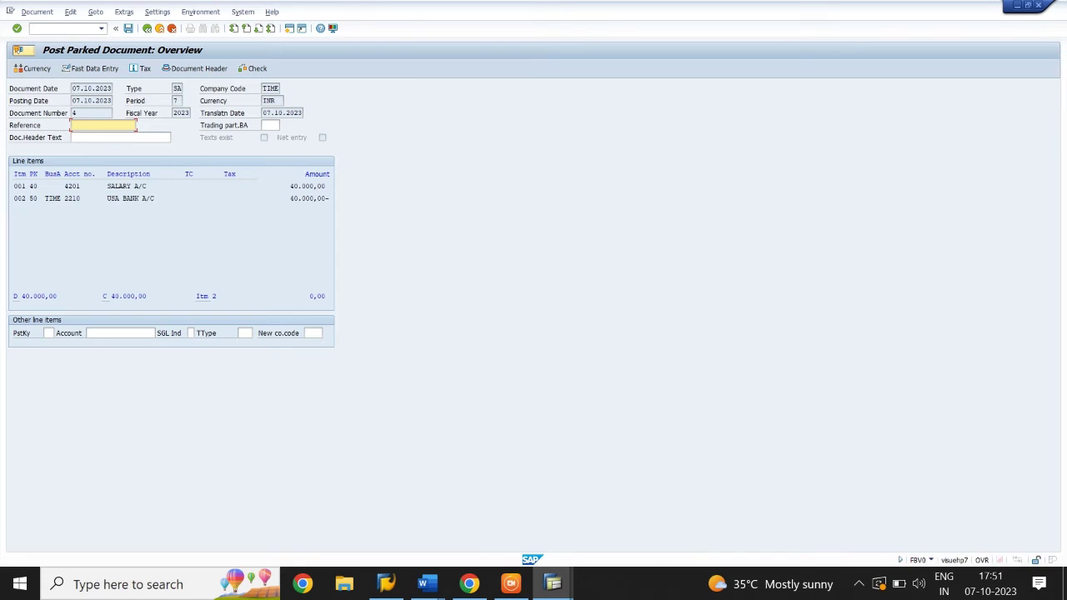
click(43, 13)
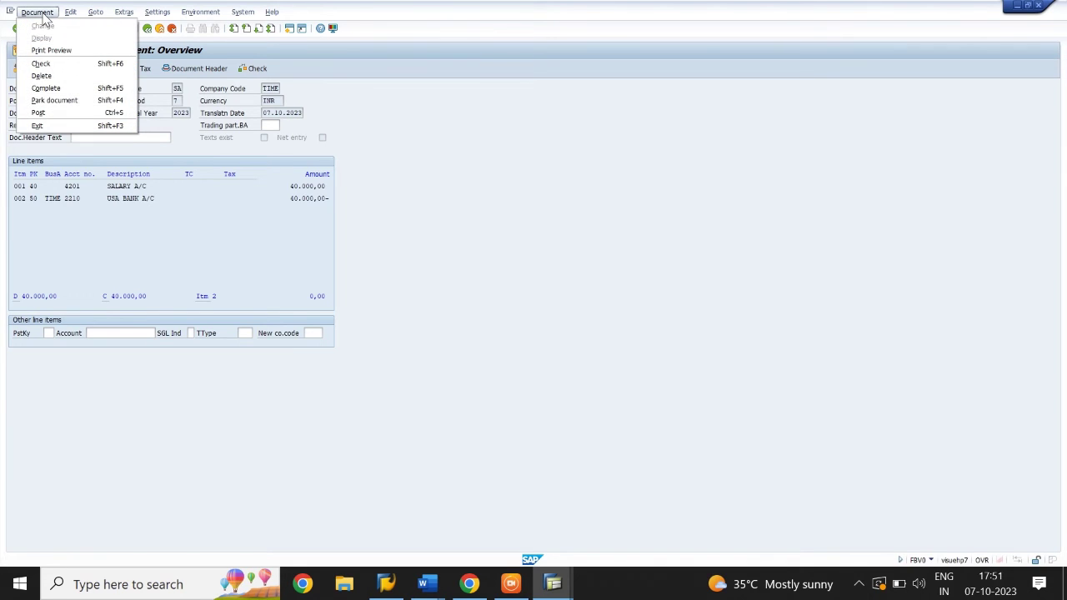
click(47, 86)
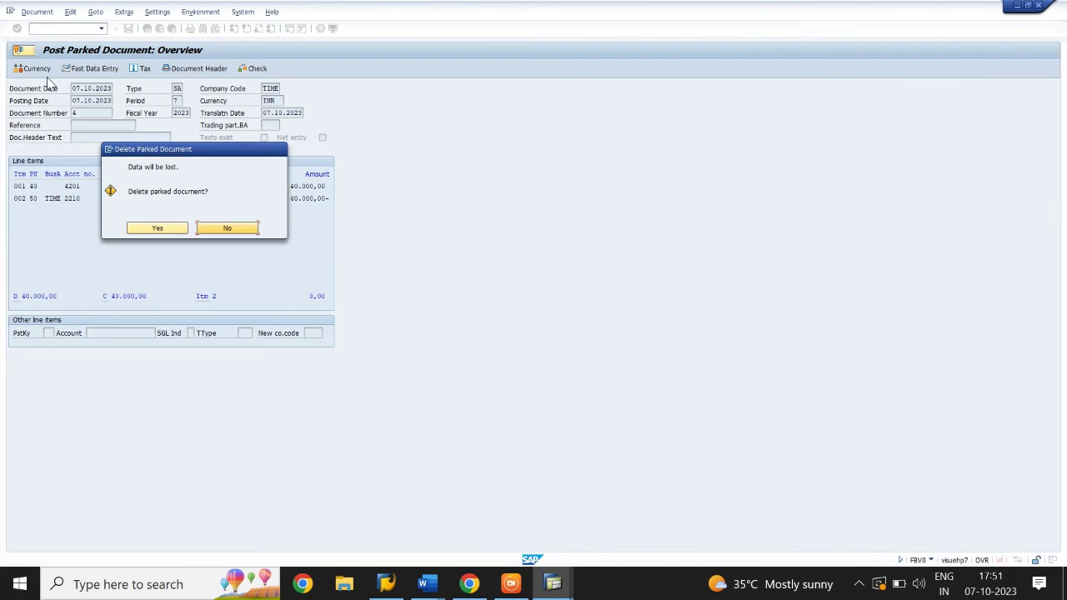
click(160, 230)
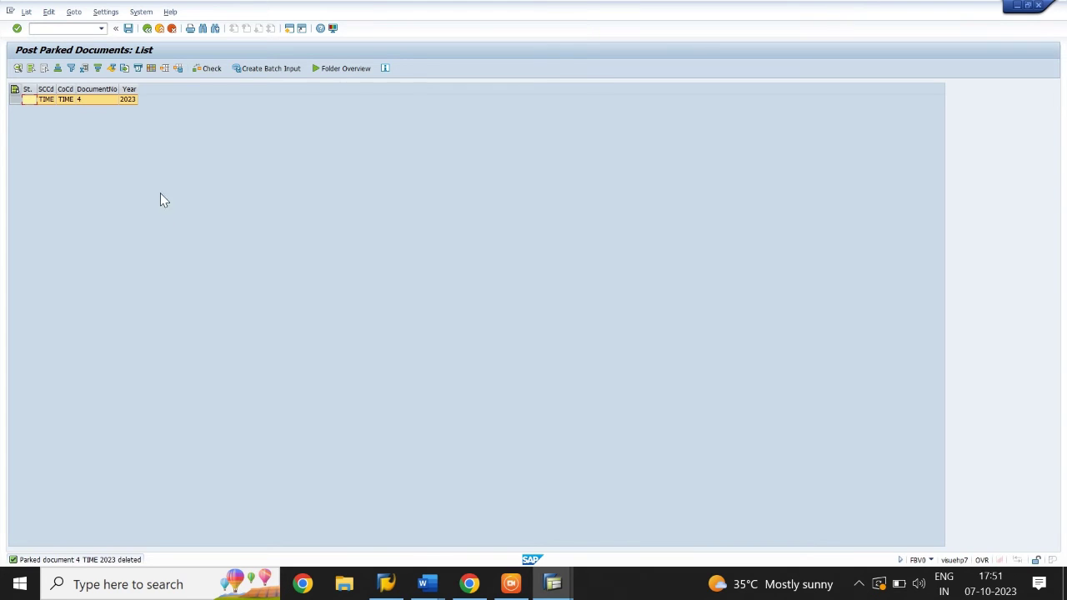
click(148, 29)
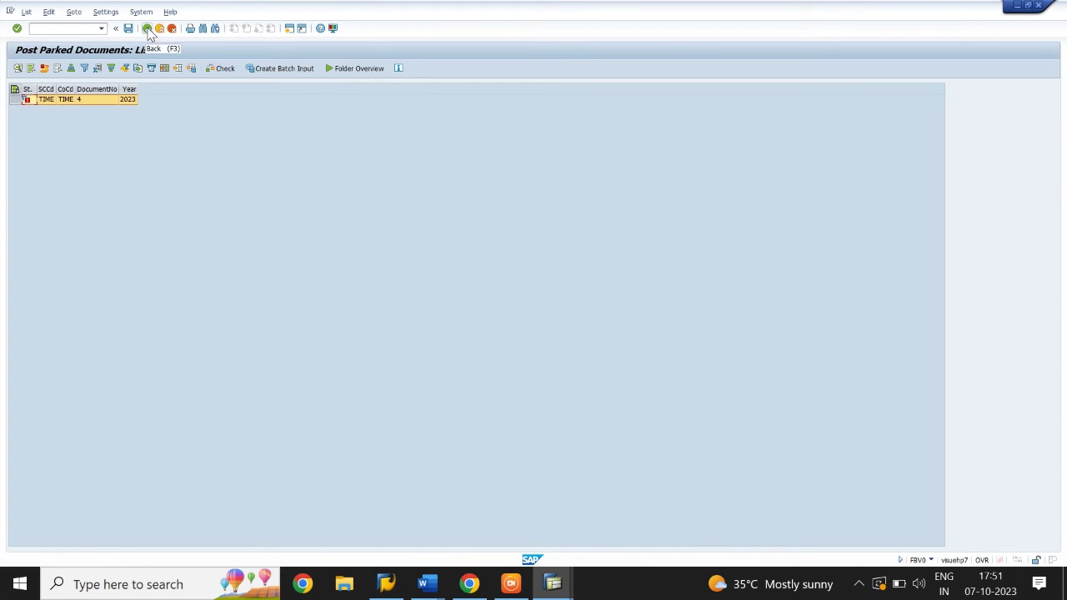
click(147, 29)
click(18, 70)
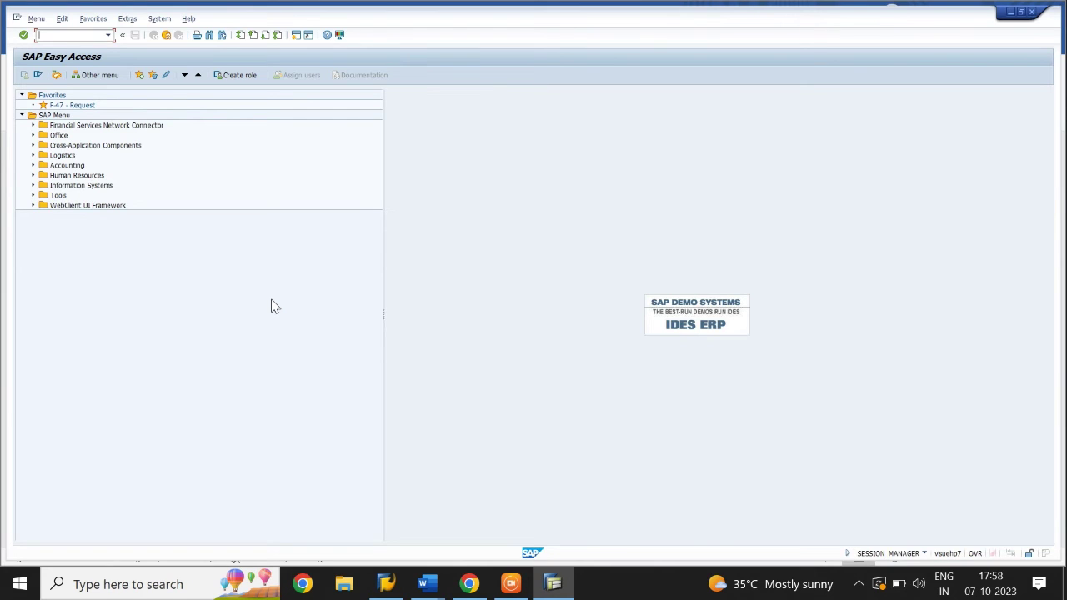
Start transaction F-02 and enter a document dated 07.10.2023 with a first debit line item for G/L account 2203.
text(f-02)
key(Return)
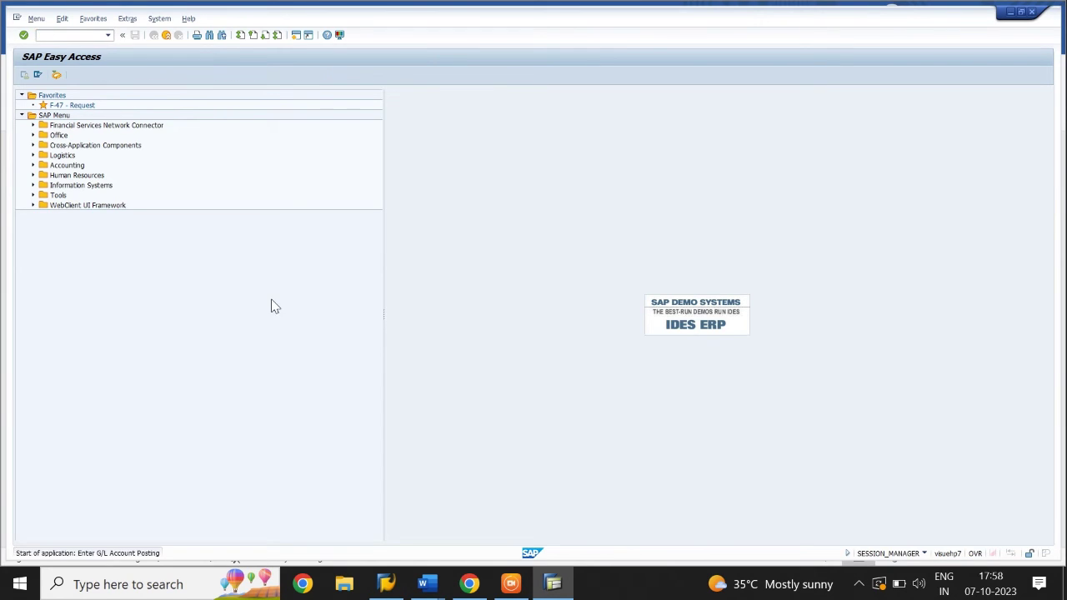
key(BackSpace)
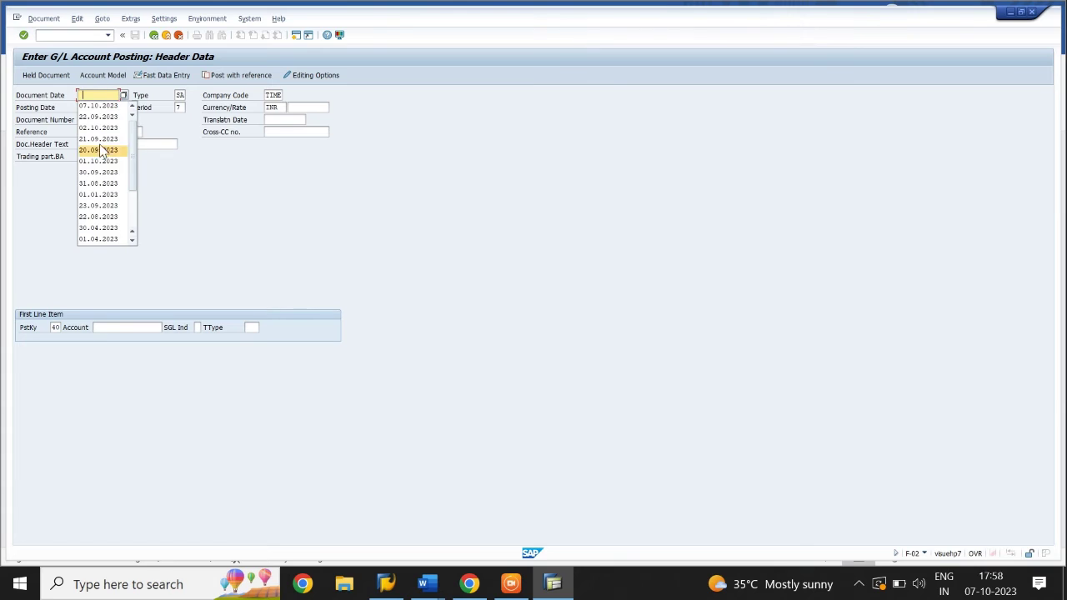
key(Return)
click(127, 327)
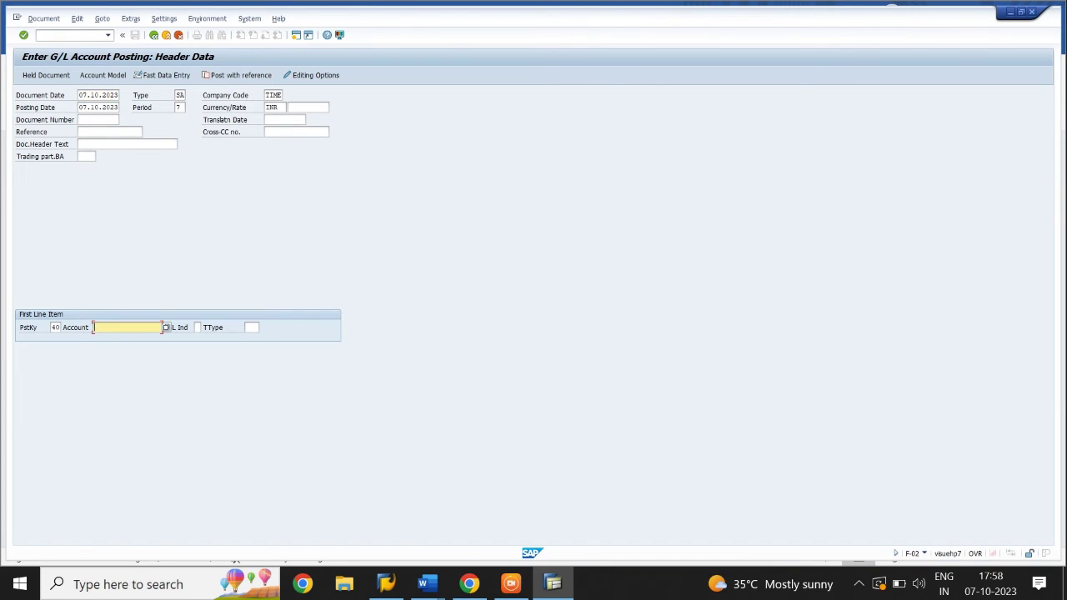
text(2203)
key(Return)
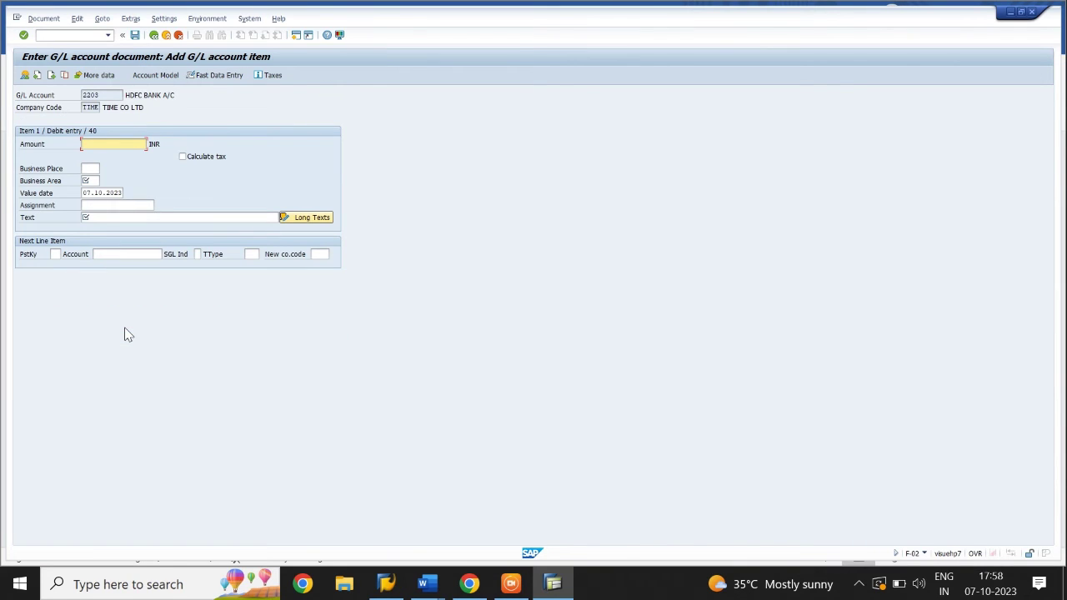
Fill the HDFC BANK A/C debit item with amount 20000, business area TIME and the text "bank deposit".
text(20000)
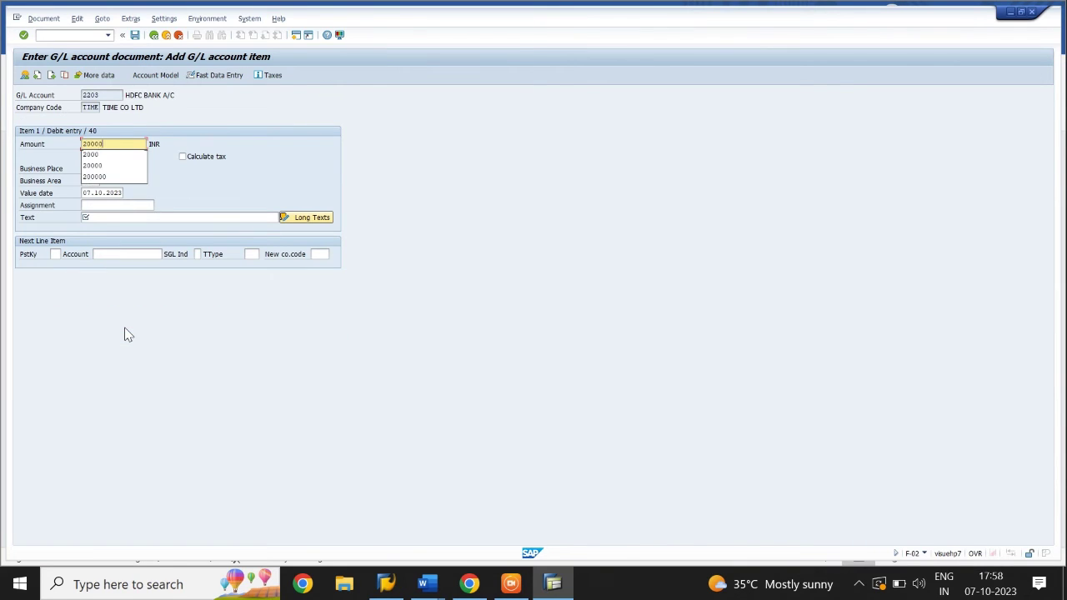
key(Tab)
key(Tab)
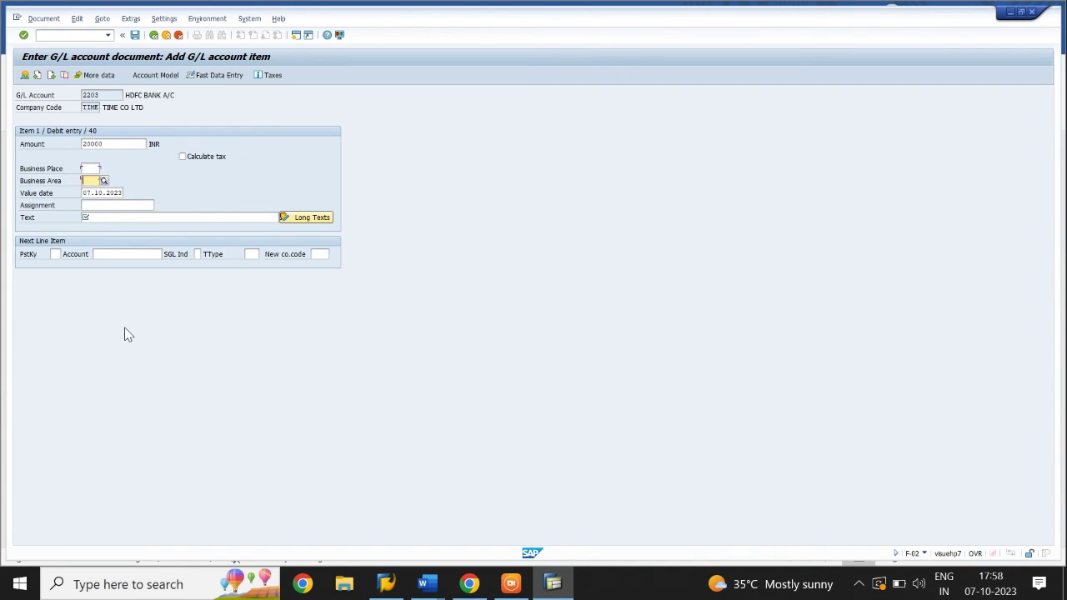
text(time)
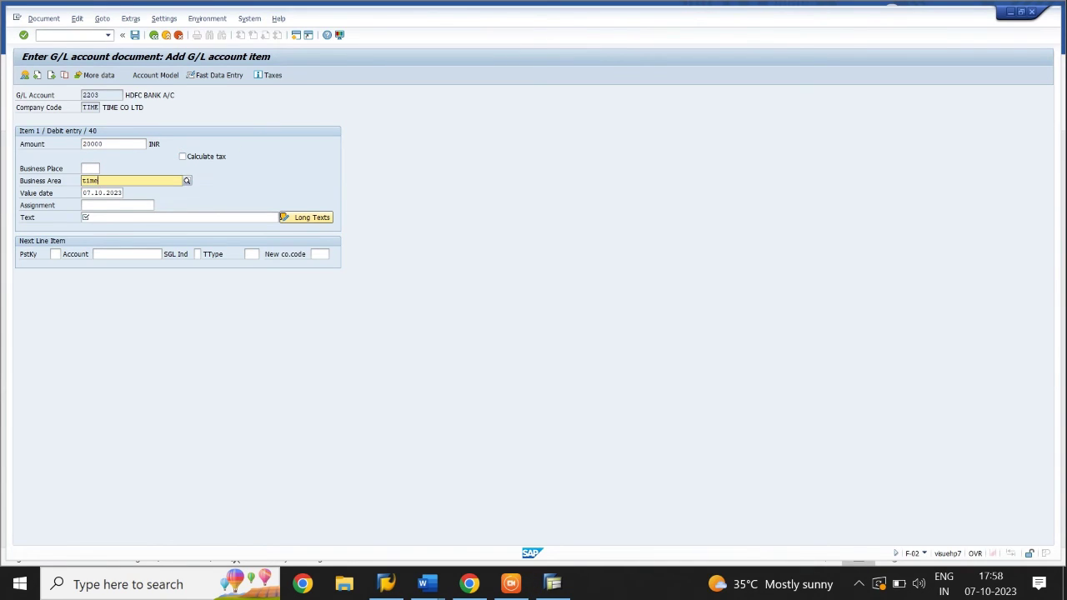
key(Tab)
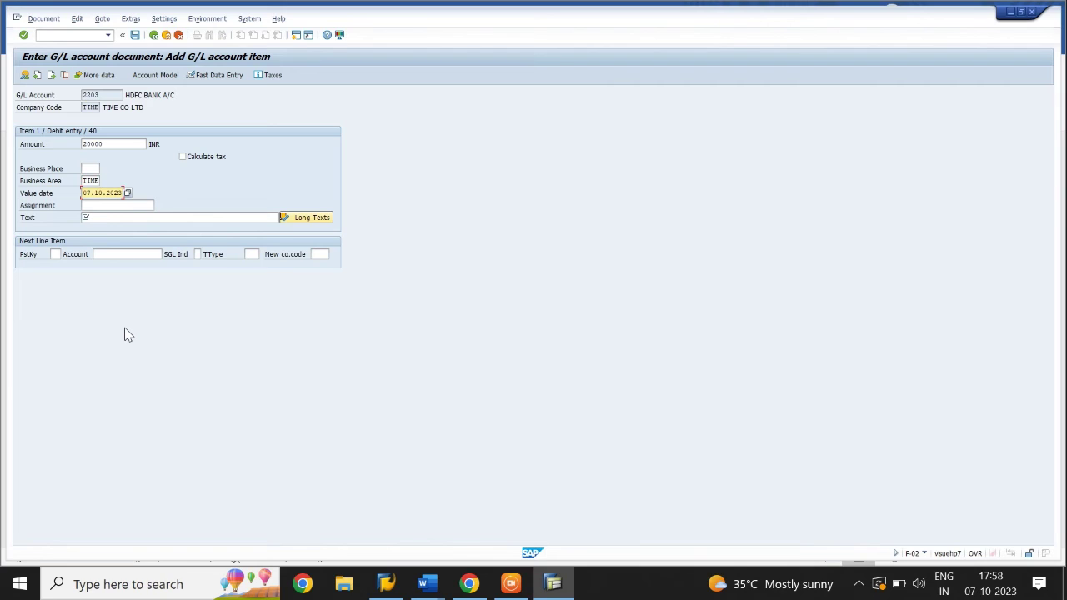
click(84, 217)
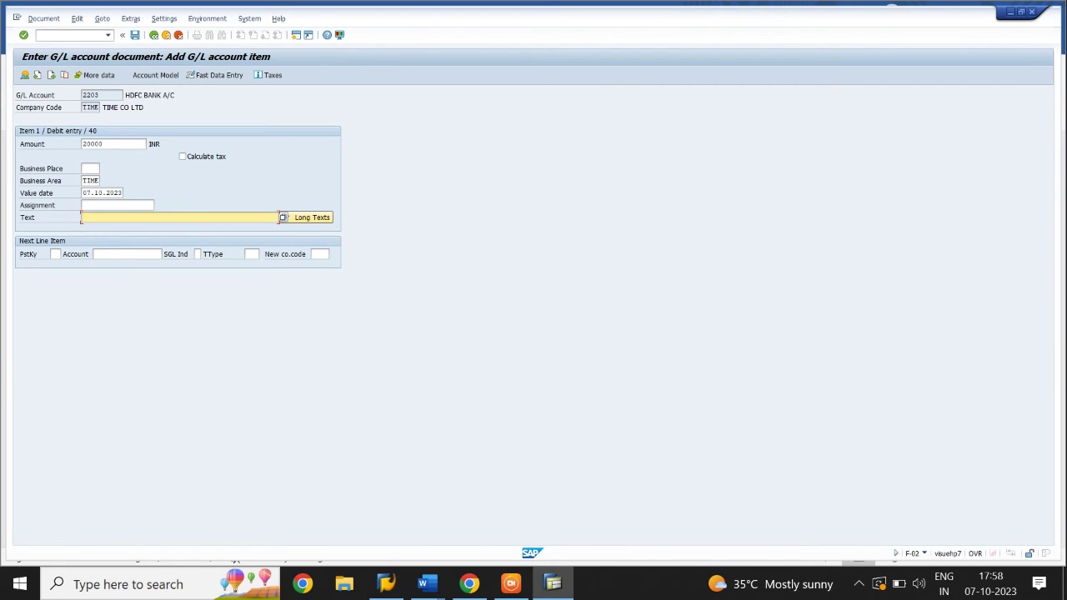
text(bank deposite)
Add the next line item with posting key 50 for G/L account 2201.
key(Tab)
text(50)
click(99, 255)
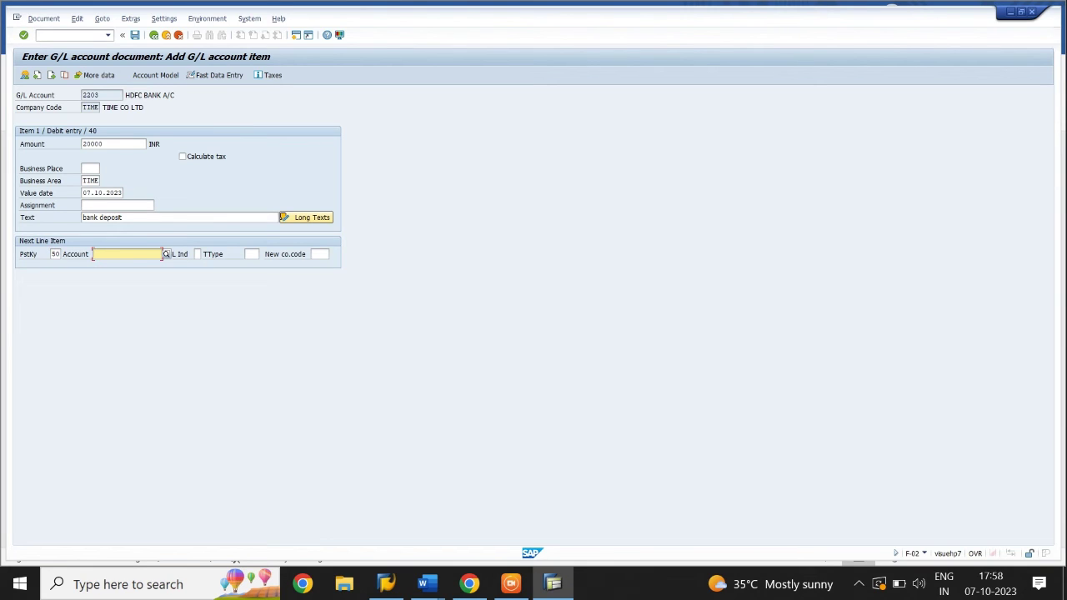
text(2201)
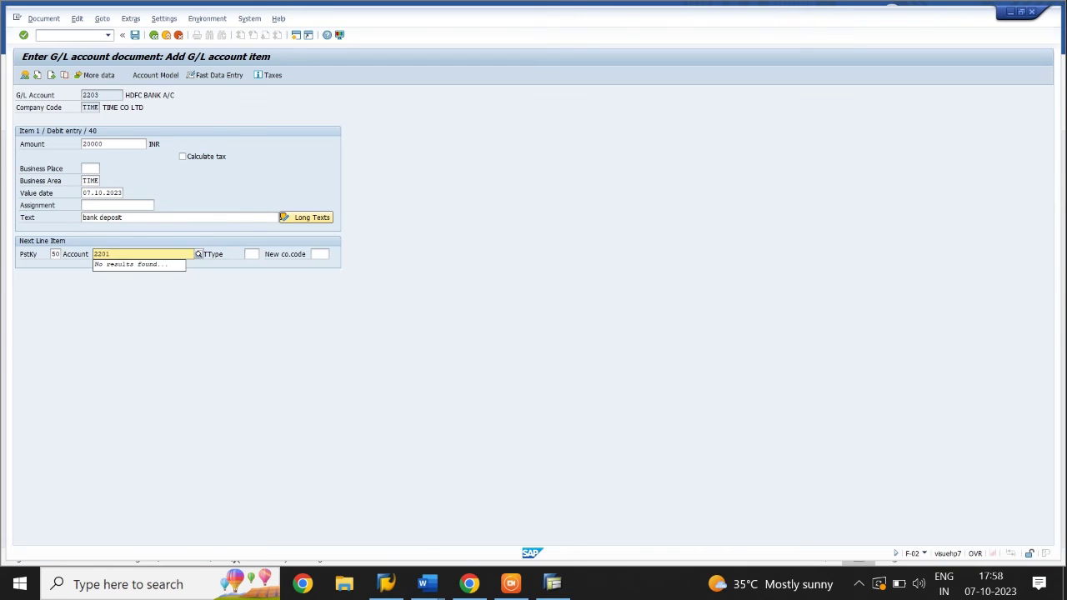
key(Return)
Fill the CASH A/C credit item with amount *, business area TIME and text +, copying the debit item's values.
text(4)
key(Tab)
key(Tab)
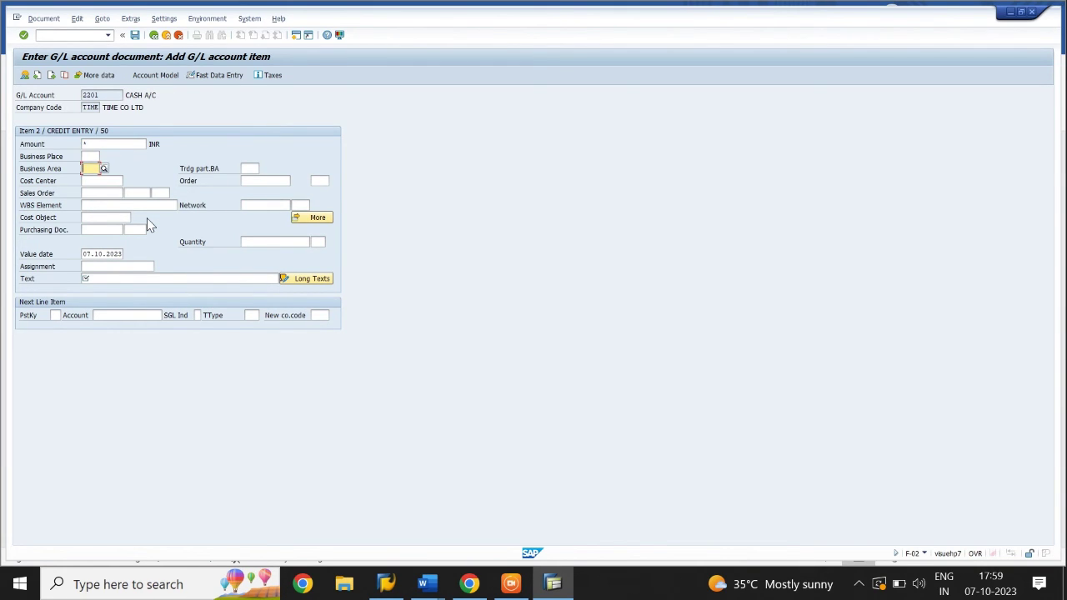
text(time)
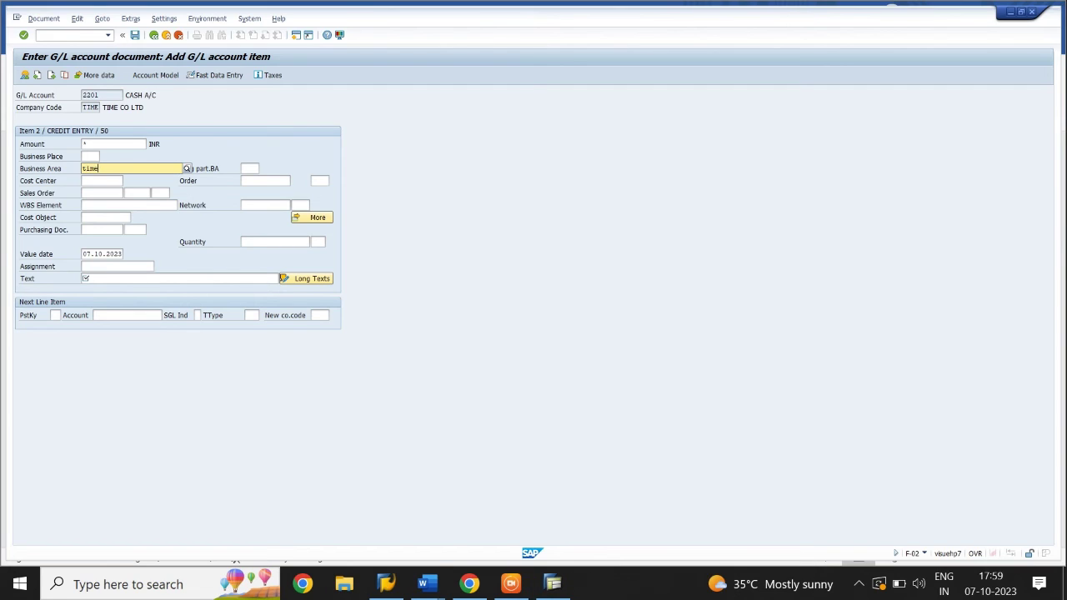
key(Return)
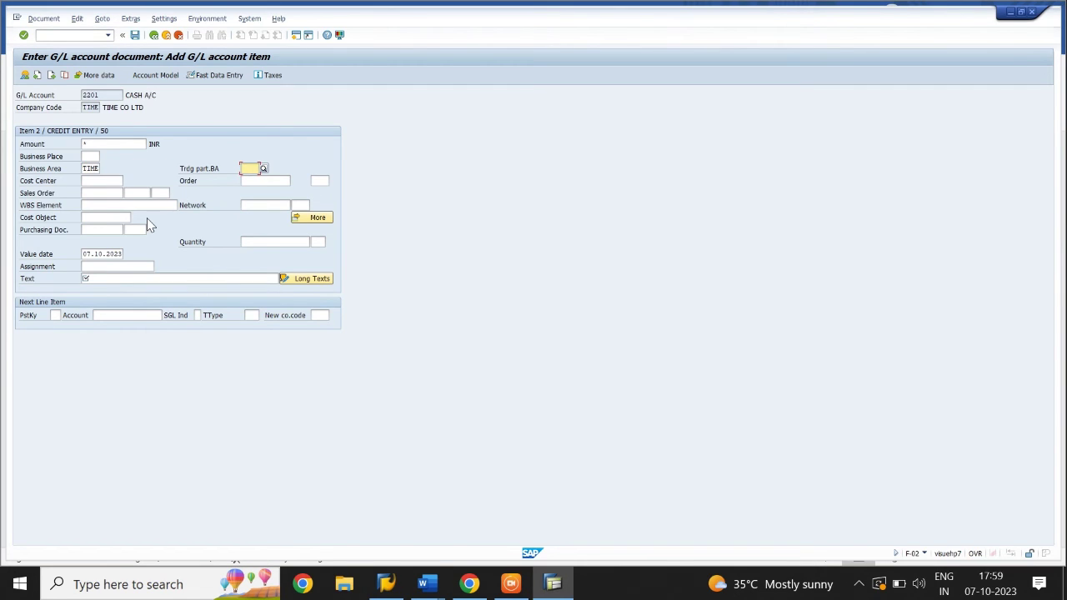
click(146, 282)
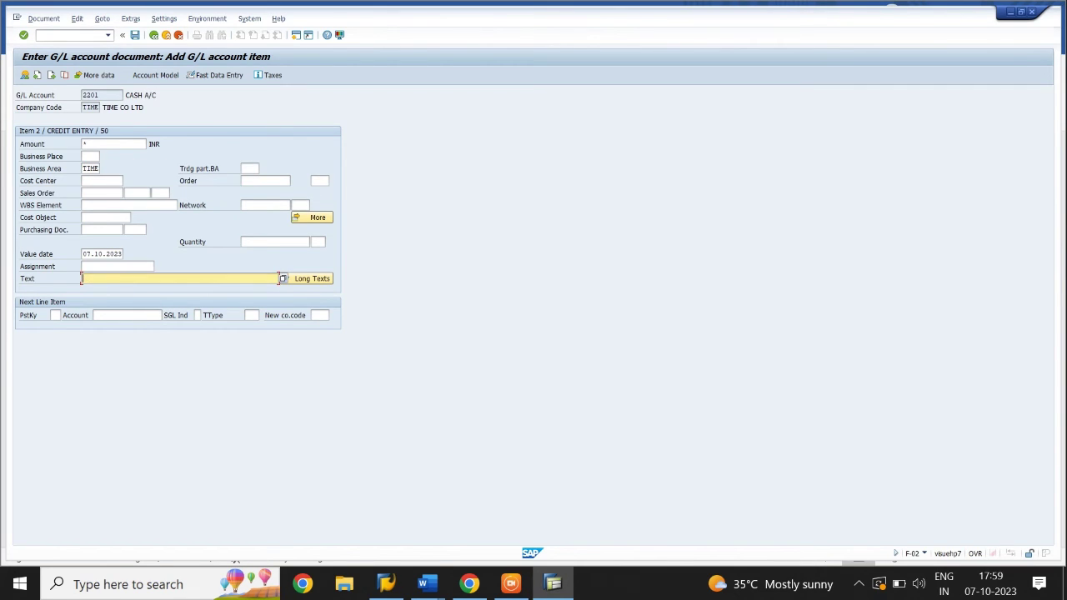
text(bank deposit)
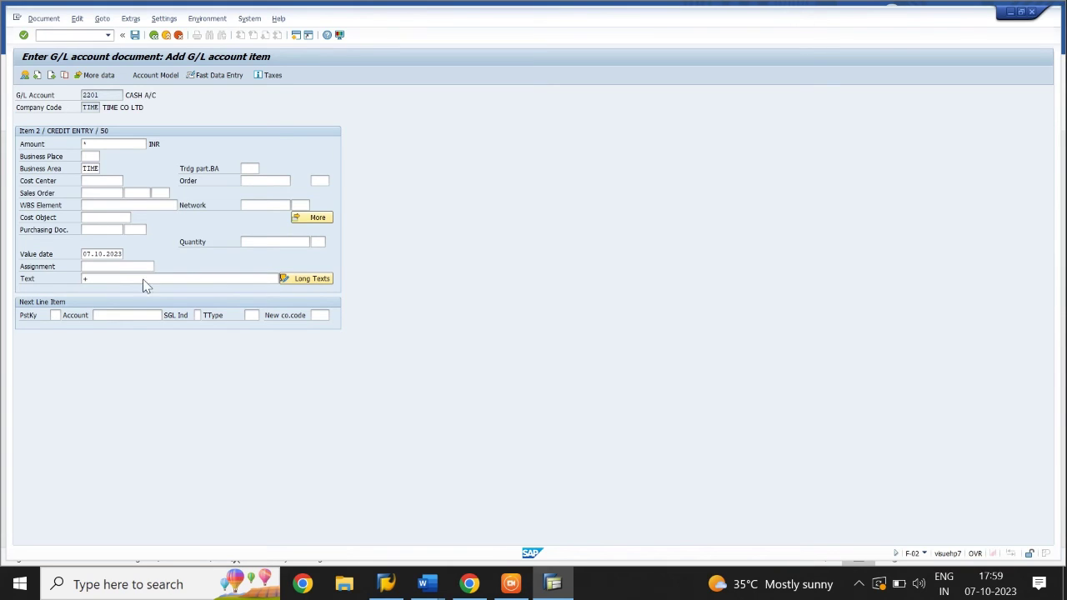
key(Return)
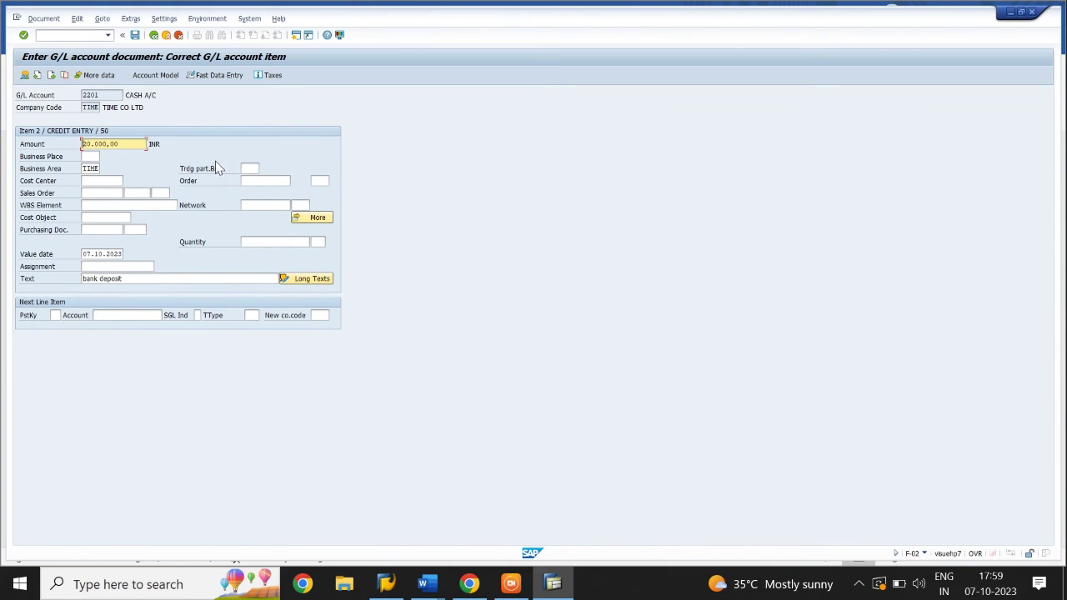
Hold the G/L document under the temporary document number 123.
click(50, 19)
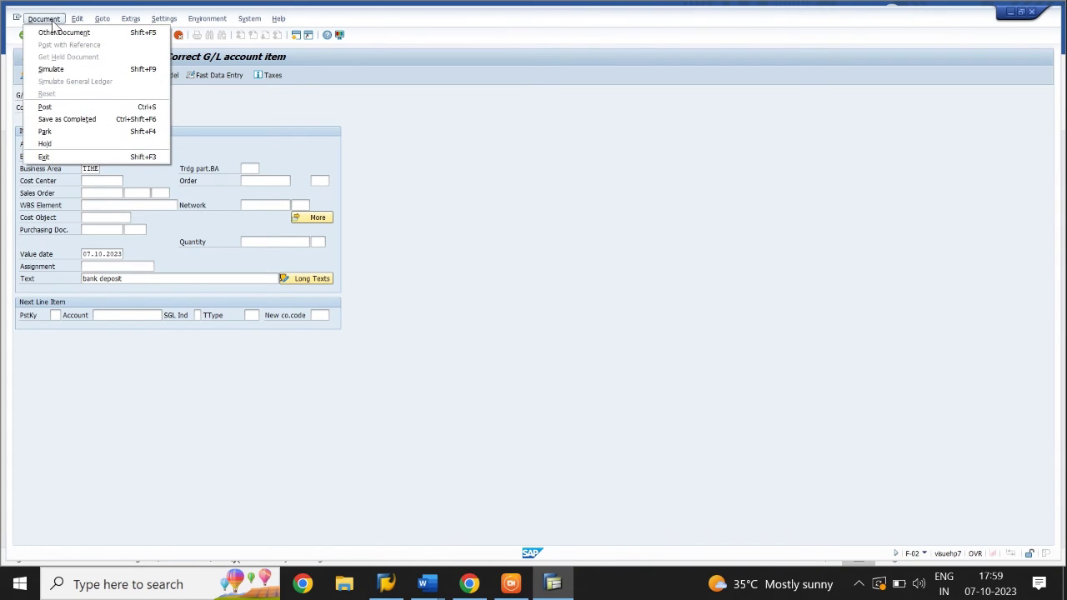
click(48, 144)
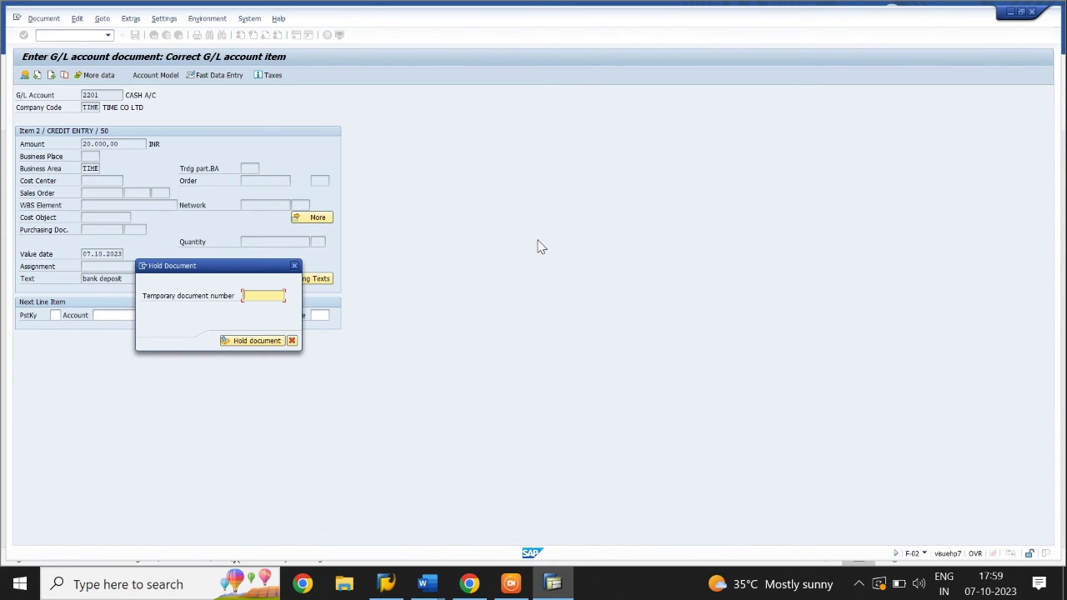
text(123)
click(257, 343)
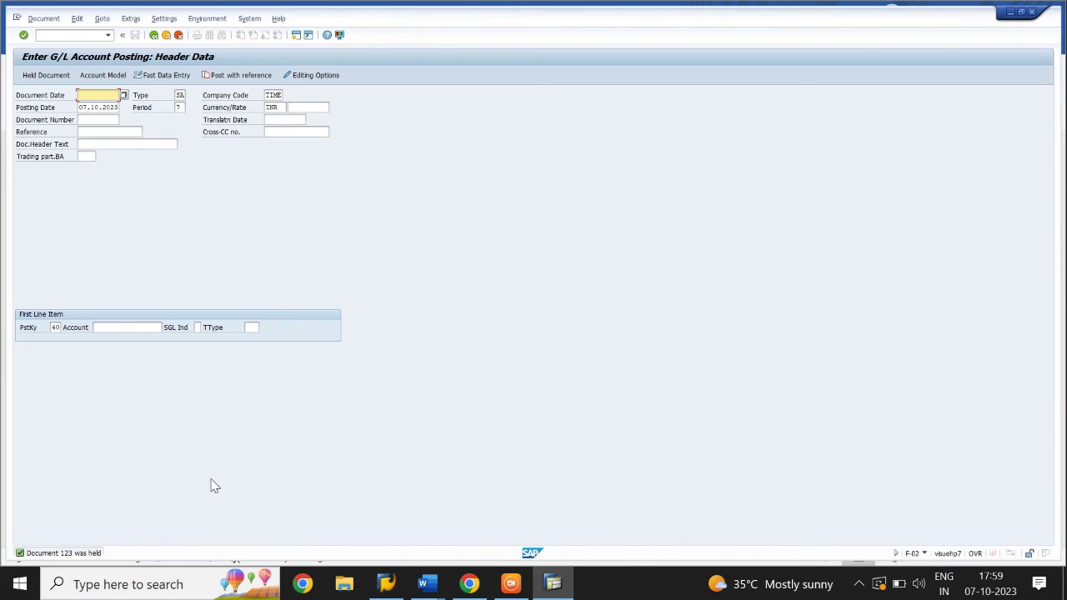
key(Return)
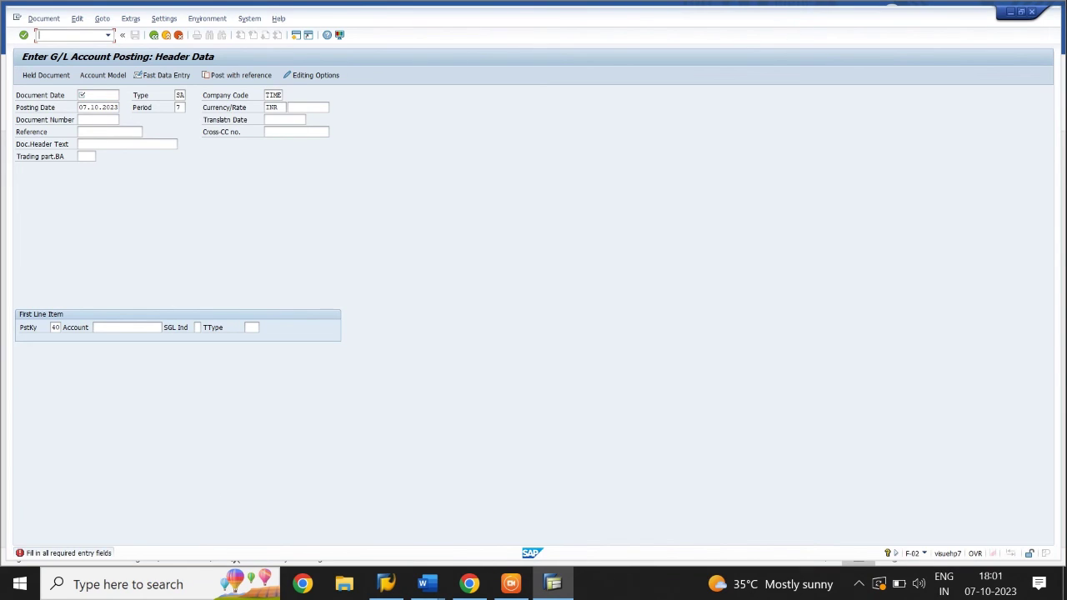
Start transaction FB11, open held document 123, and post it.
text(/NFB11)
key(Return)
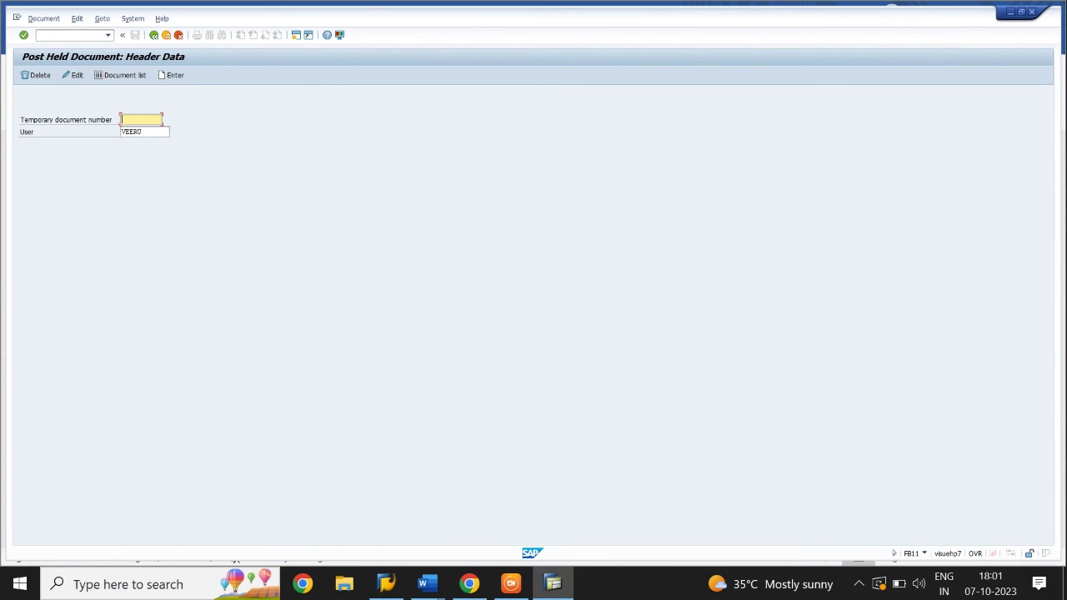
text(123)
key(Return)
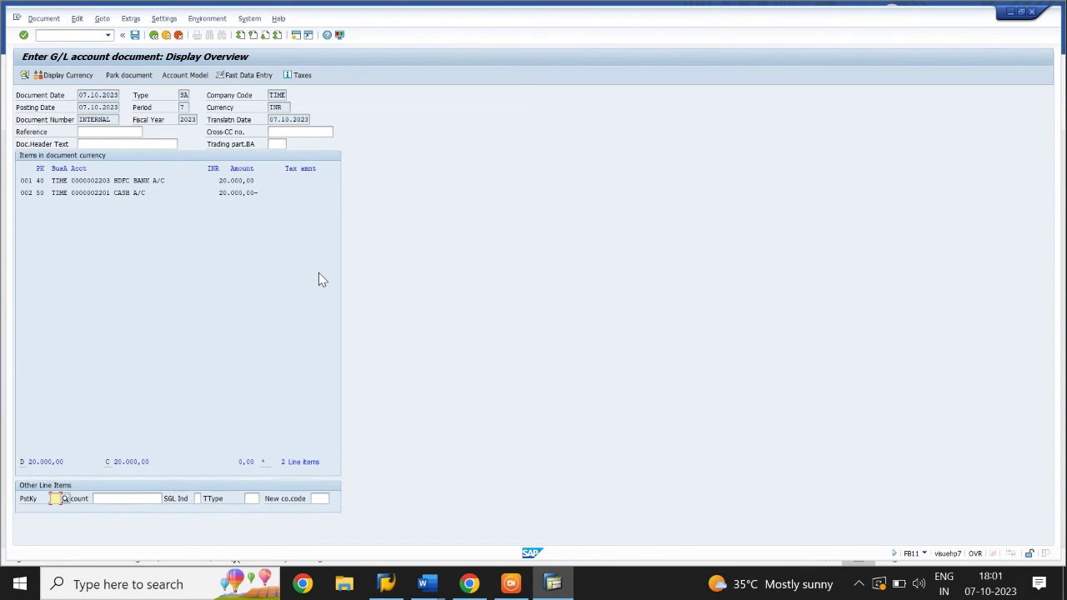
click(135, 36)
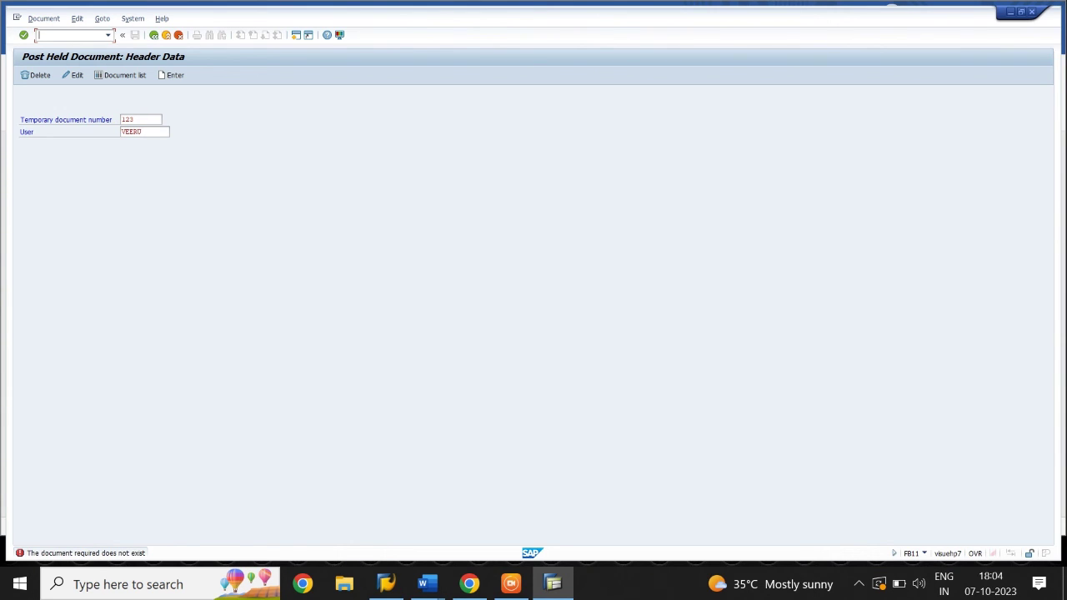
Start transaction F-02 again and enter a document dated 07.10.2023 with a debit item for G/L account 2203.
text(/NF-02)
key(Return)
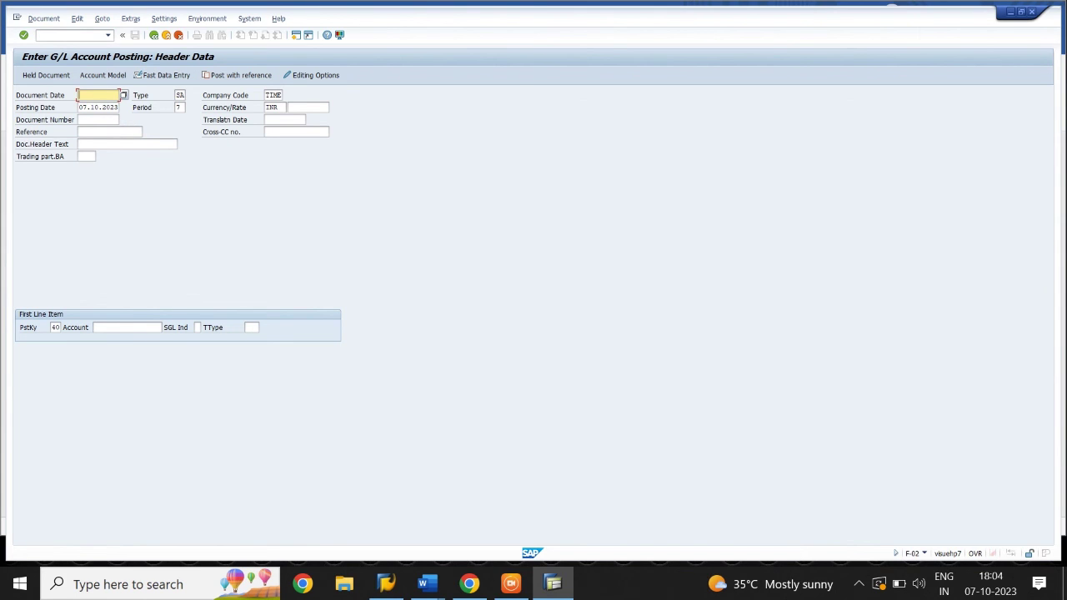
key(Down)
key(Return)
click(125, 327)
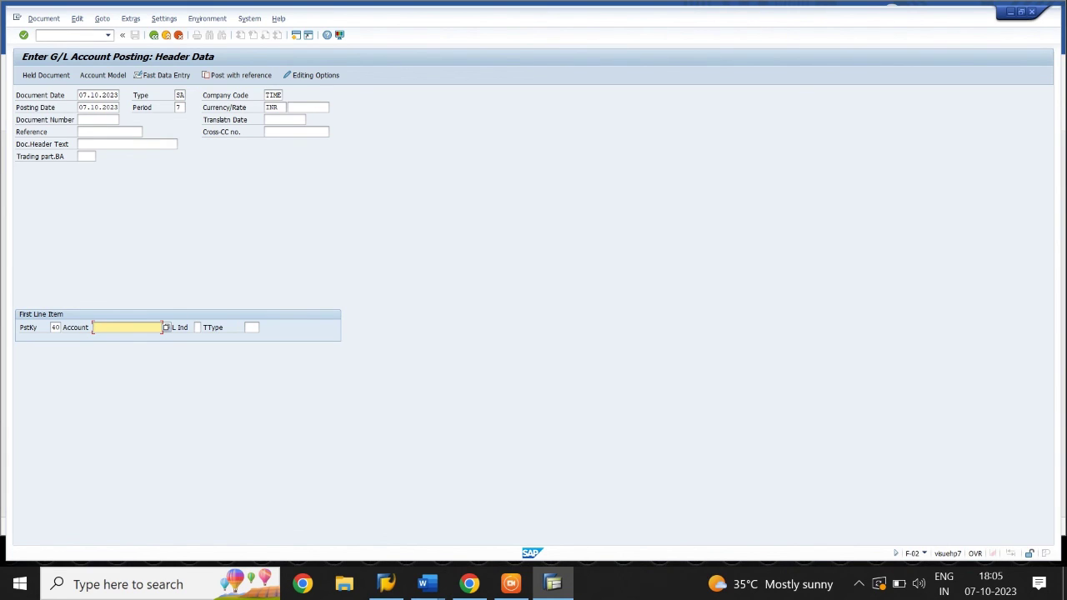
text(2203)
key(Return)
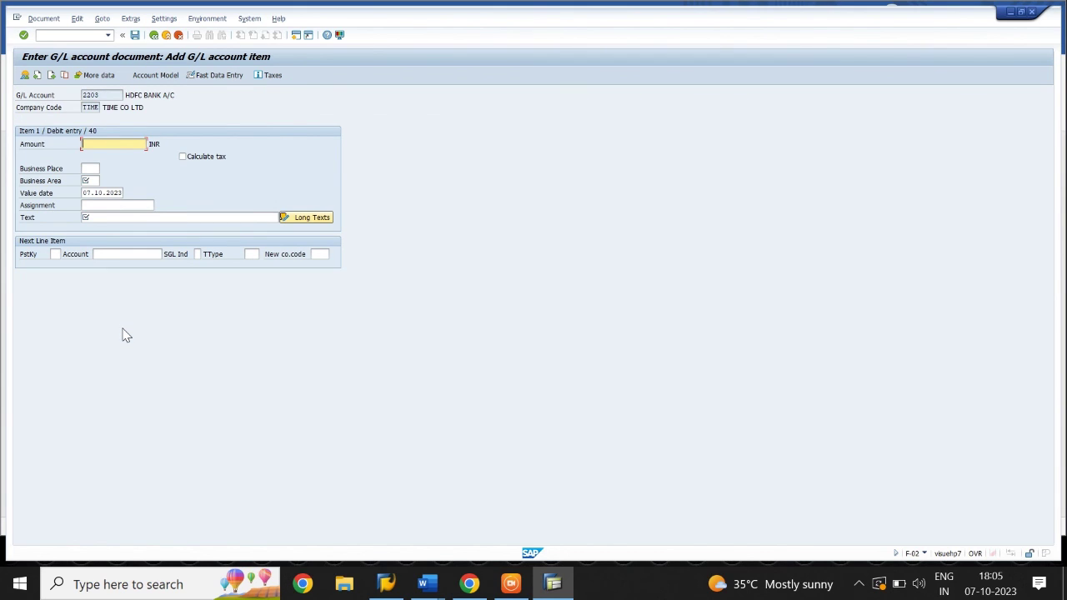
Fill the HDFC BANK A/C debit item with amount 10000, business area TIME and text BANK DEPOSIT.
text(10000)
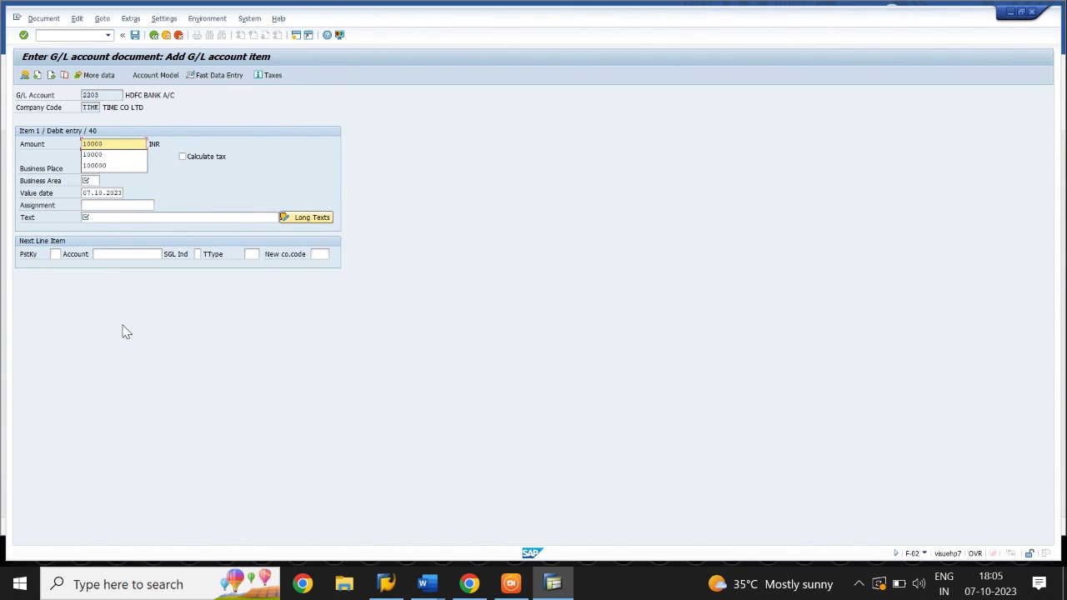
key(Tab)
key(Tab)
text(TIME)
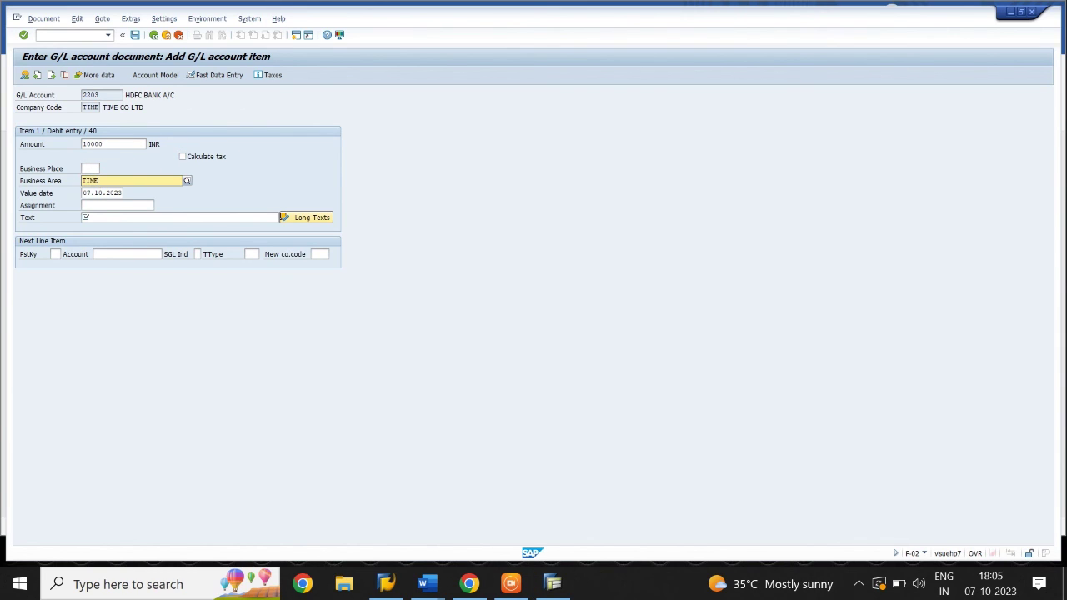
key(Return)
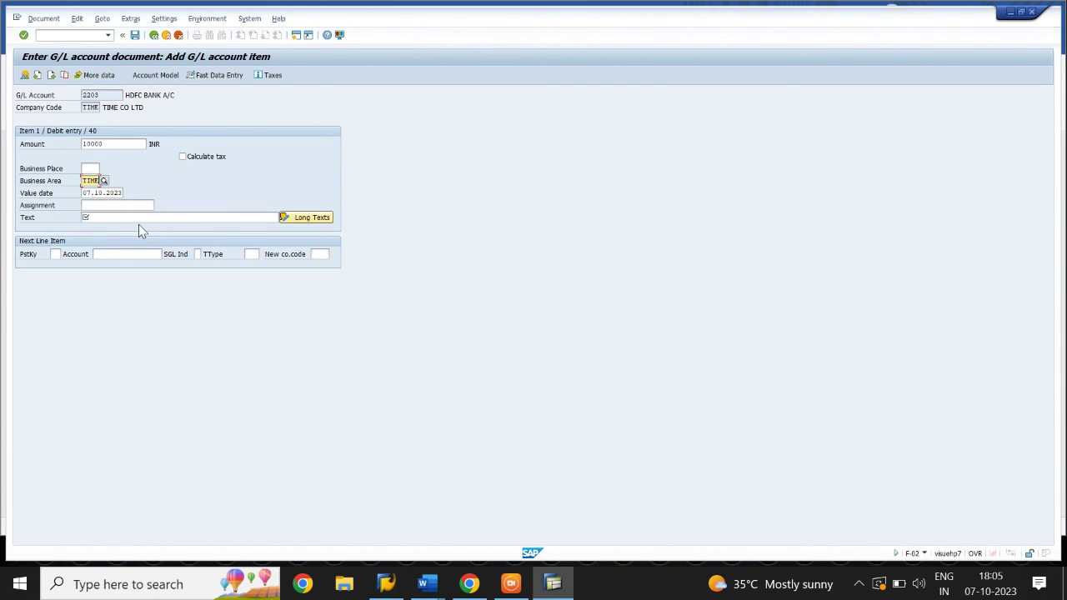
click(138, 218)
text(BANK)
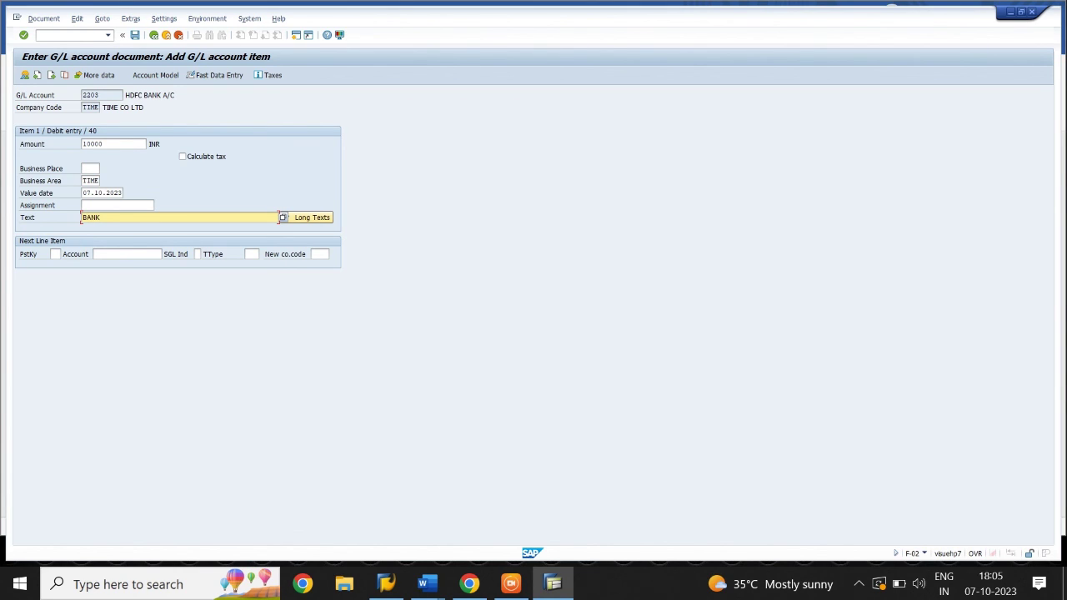
text( DEPOSIT)
Add a credit line item with posting key 50 for G/L account 2201.
click(55, 254)
text(50)
key(Tab)
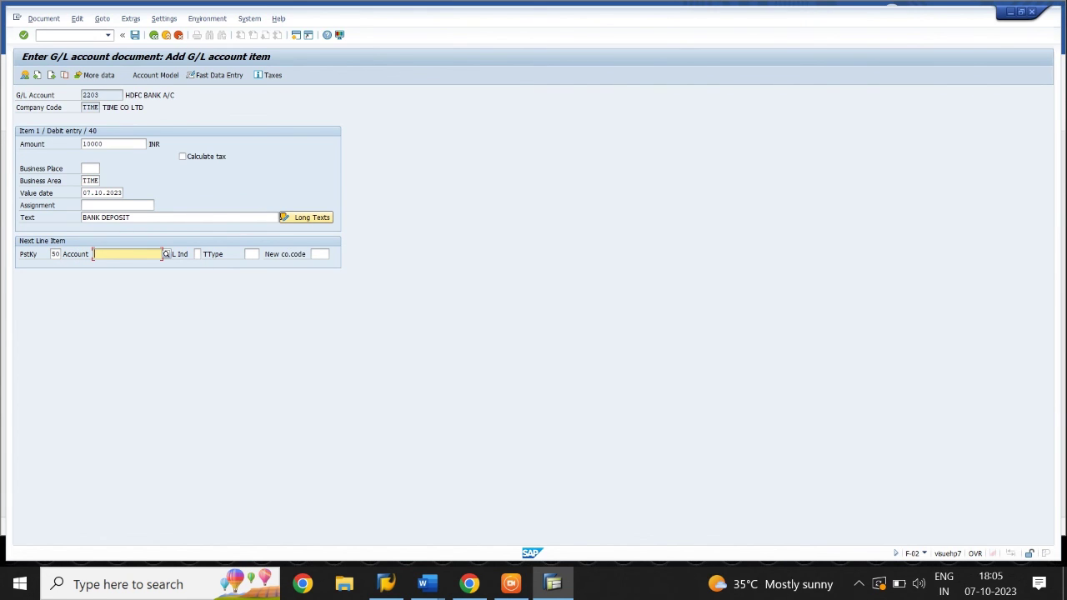
text(2201)
key(Return)
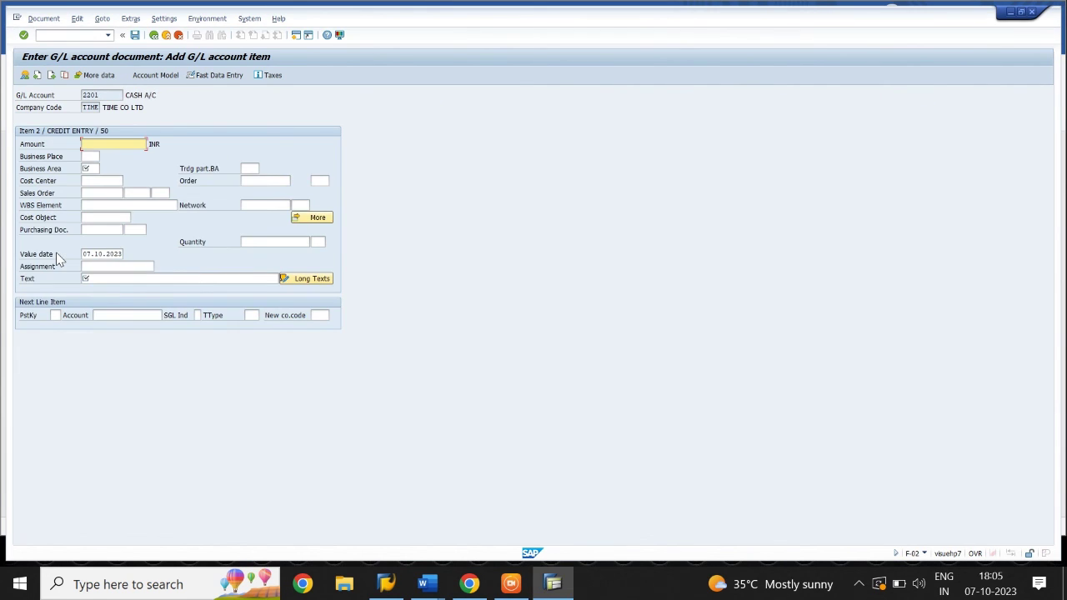
Fill the CASH A/C credit item with amount *, business area TIME and text BANK DEPOSIT.
text(*)
key(Tab)
text(TIME)
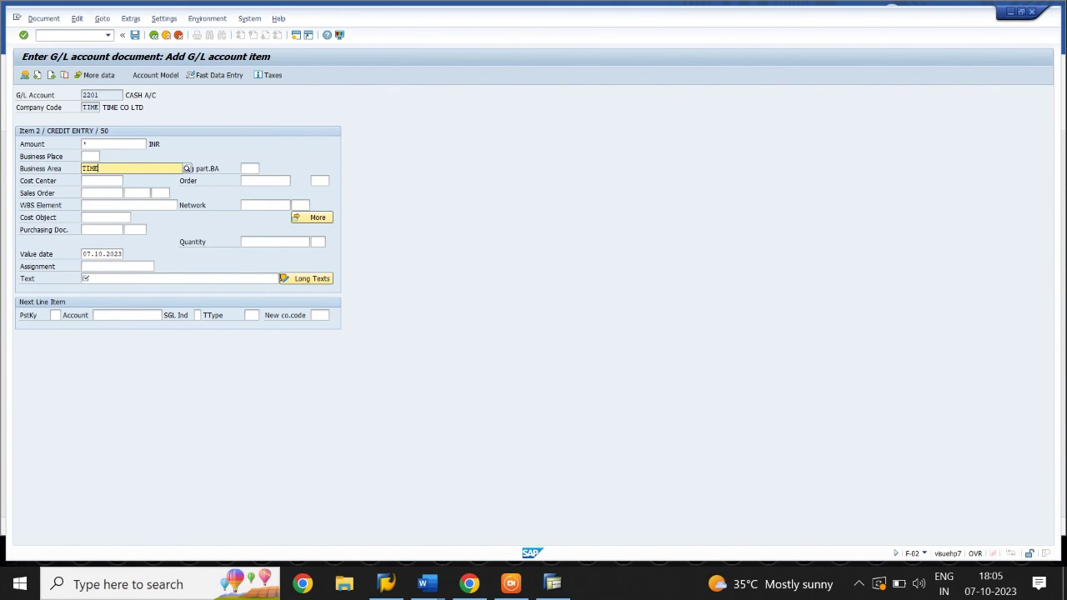
key(Tab)
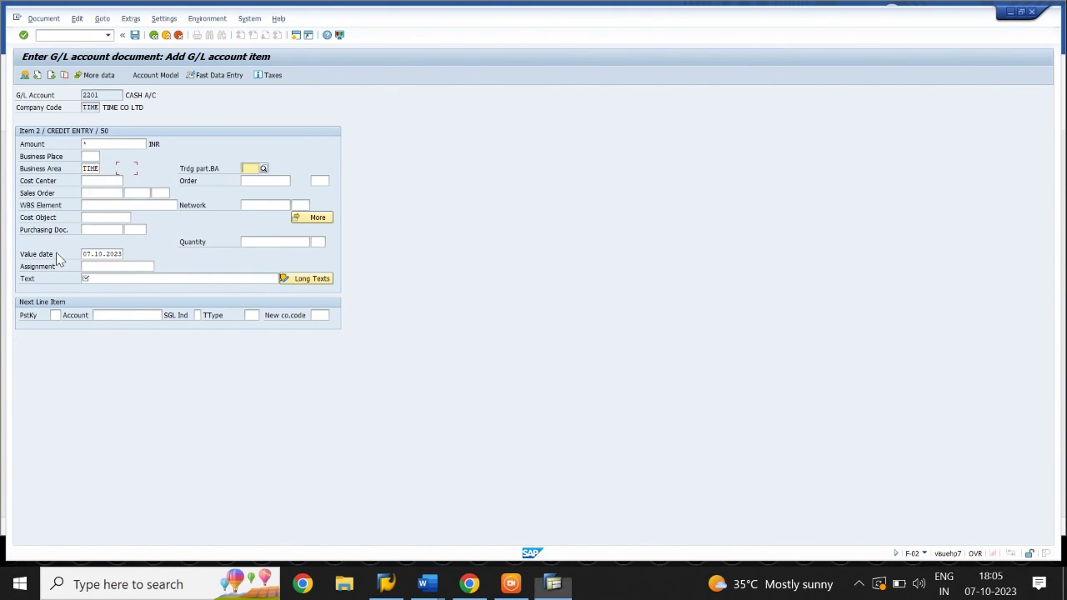
click(85, 279)
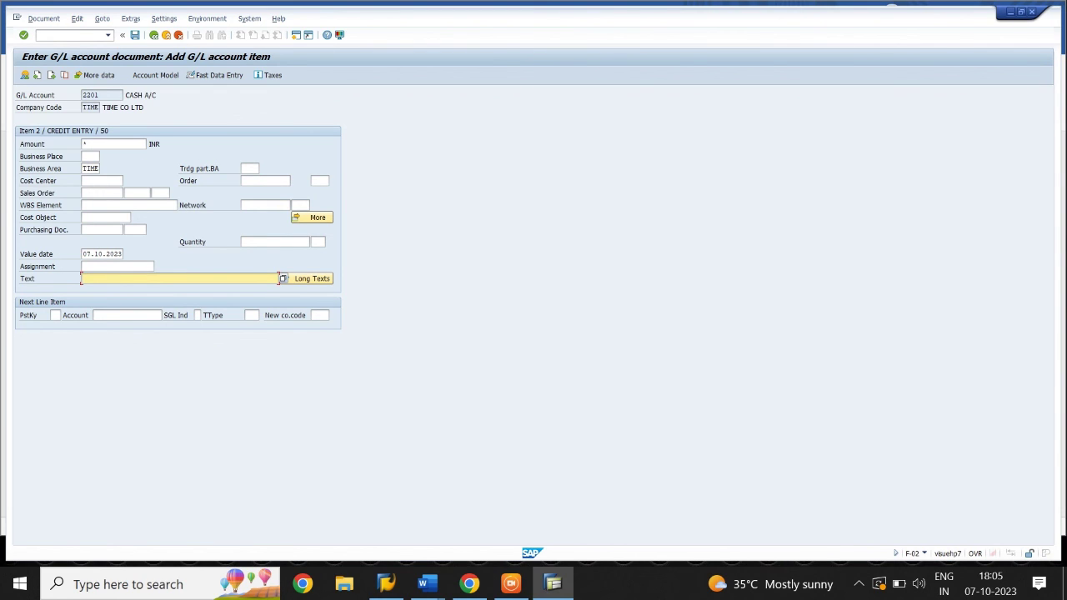
text(BANK DEPOSIT)
key(Return)
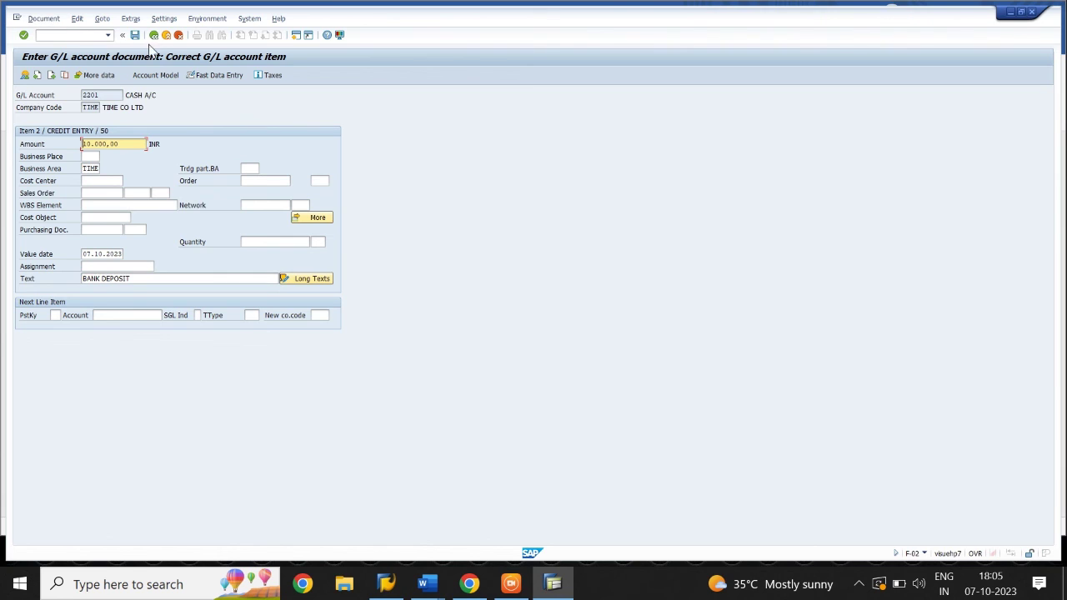
Hold the bank deposit document under the temporary document number 111.
click(52, 20)
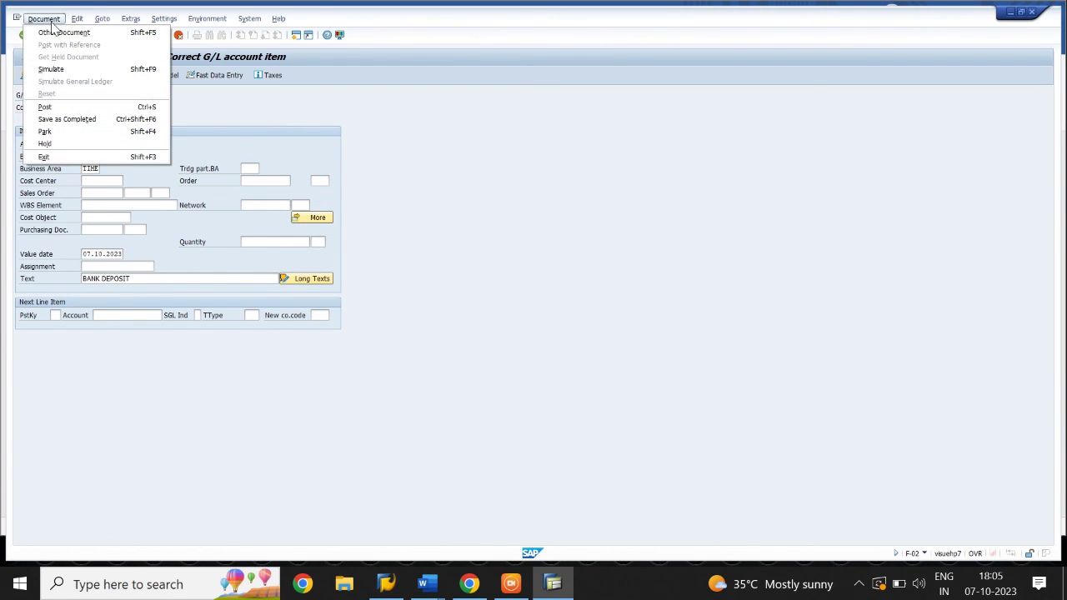
click(50, 144)
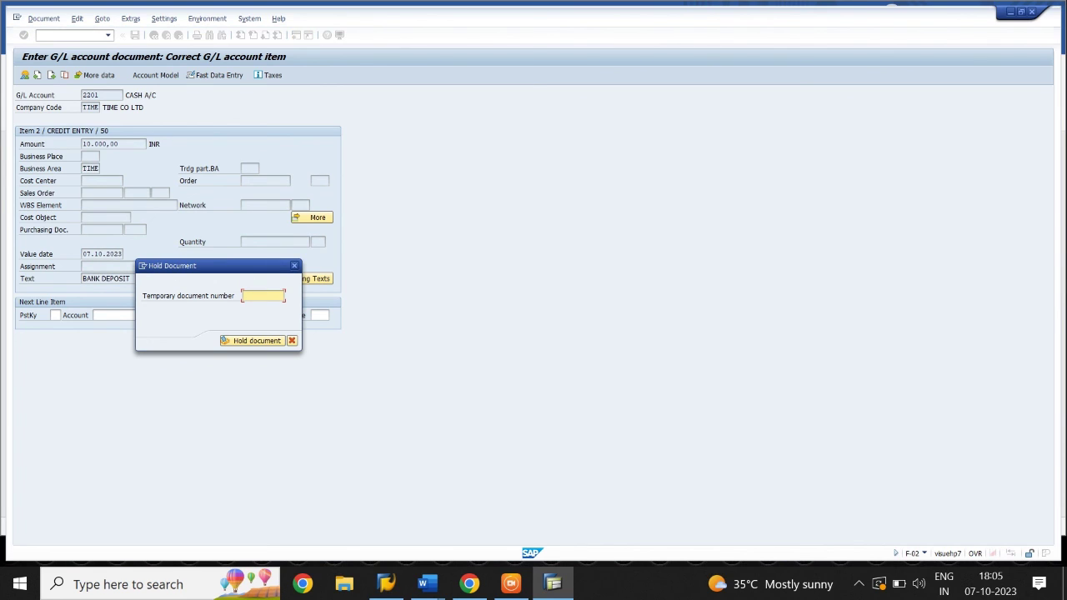
text(111)
click(247, 342)
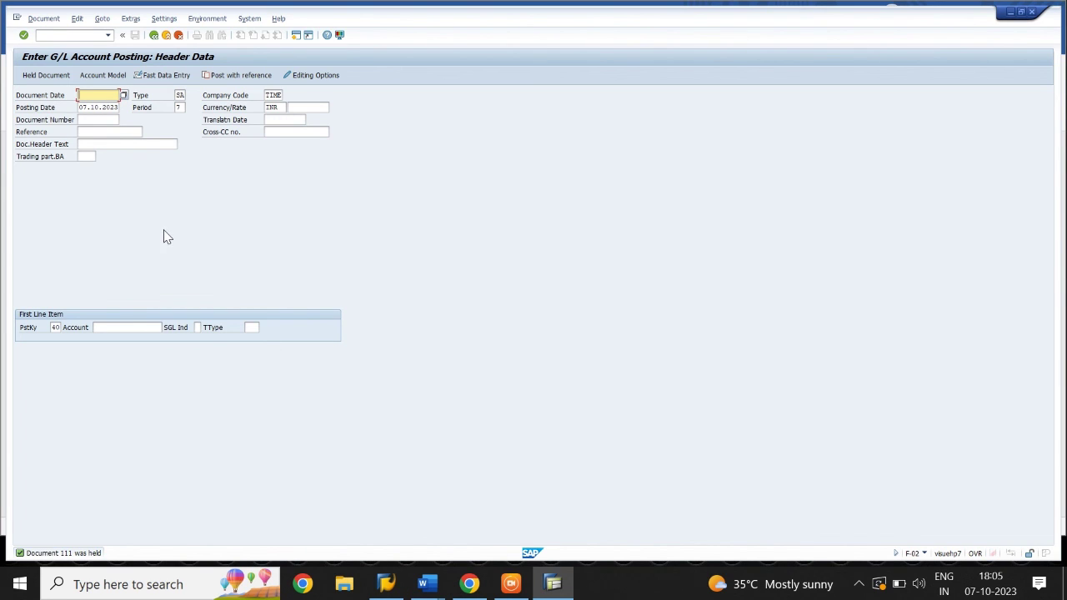
Start transaction FB11 and delete the held document 111.
click(73, 34)
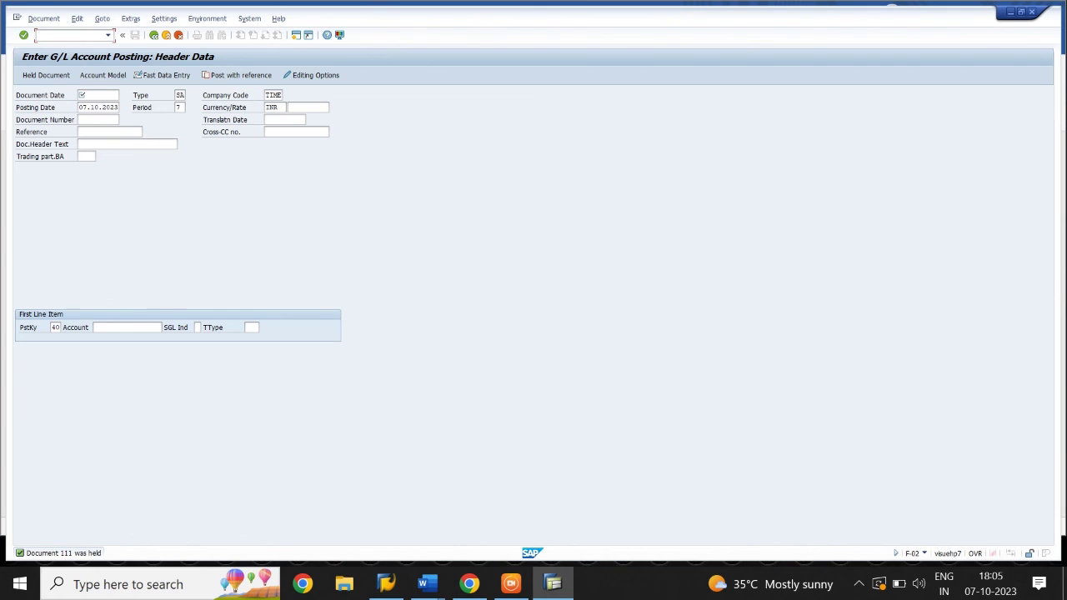
text(/NFB11)
key(Return)
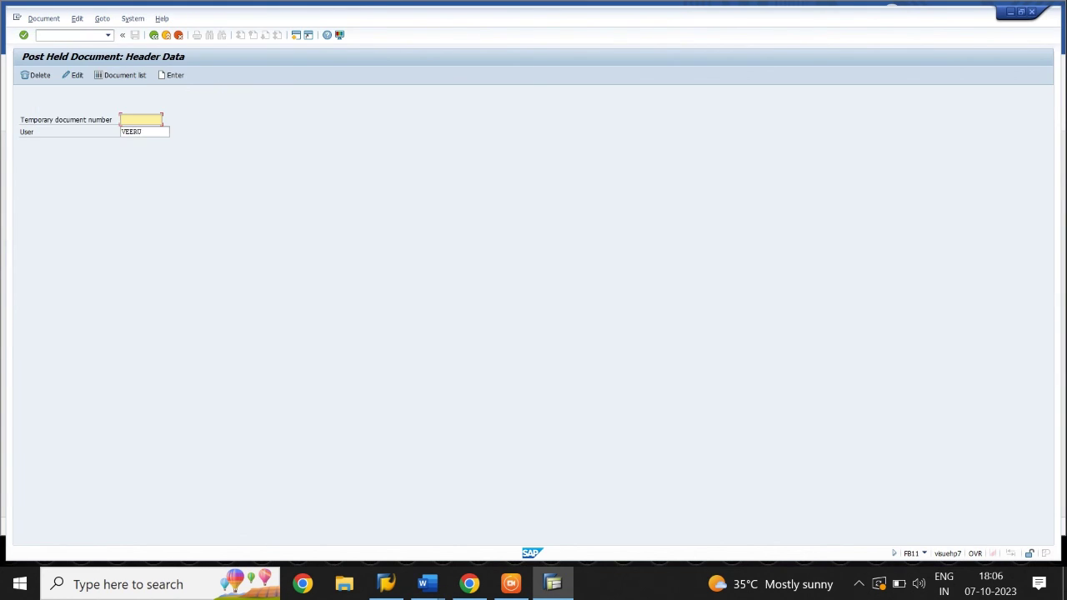
text(111)
click(36, 76)
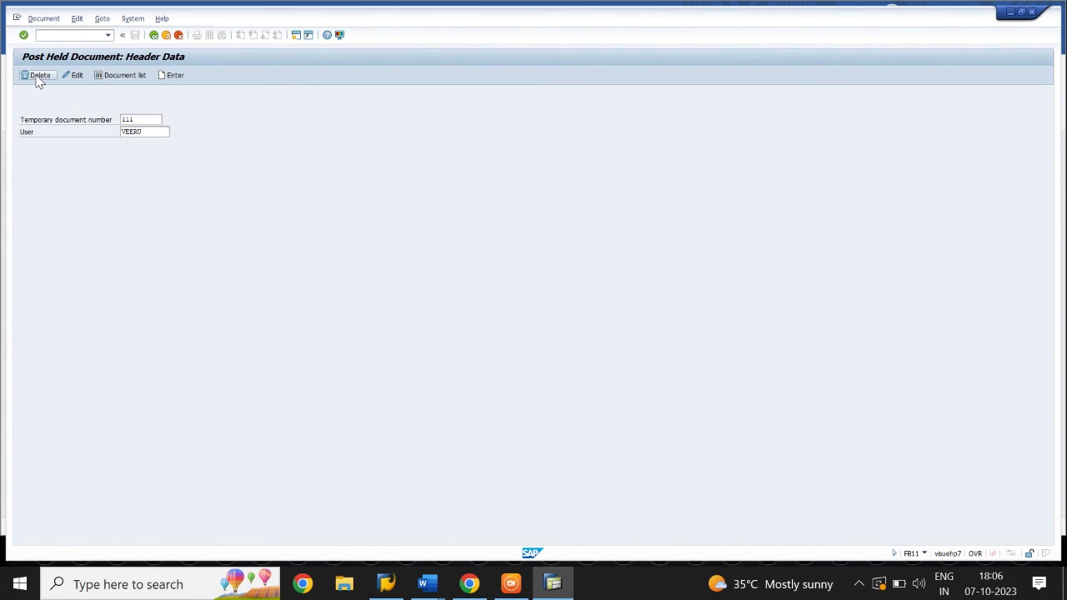
click(157, 211)
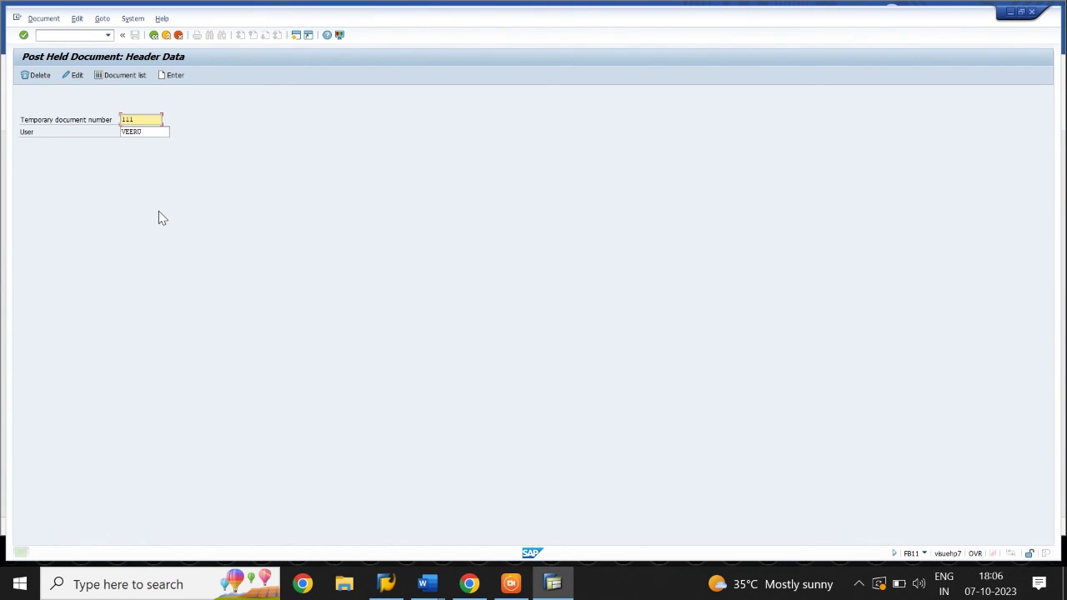